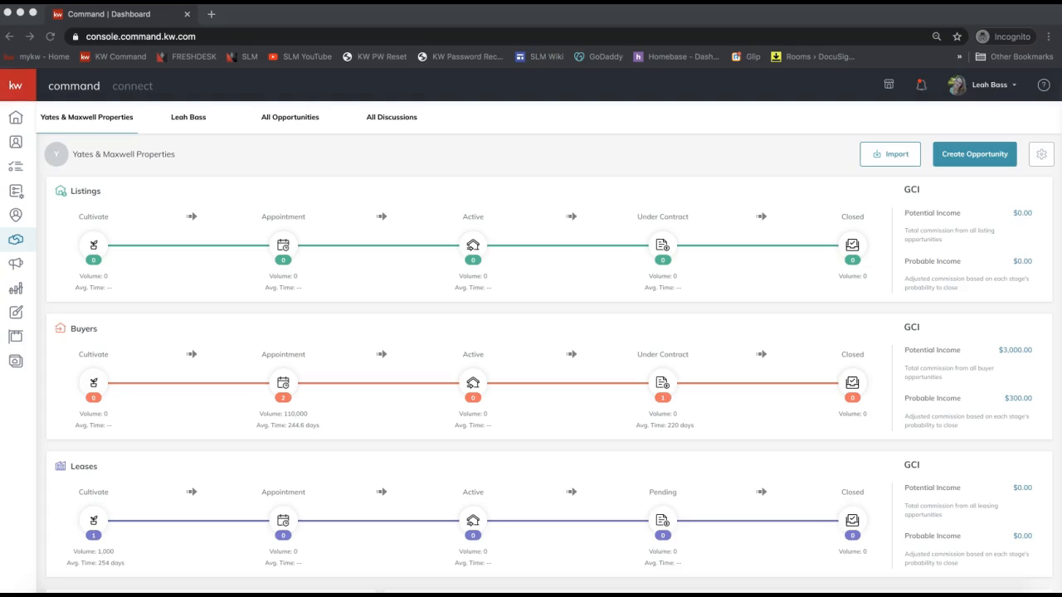
Open the Appointment phase of the Buyers pipeline for Yates & Maxwell Properties and start editing its stages
left_click(17, 242)
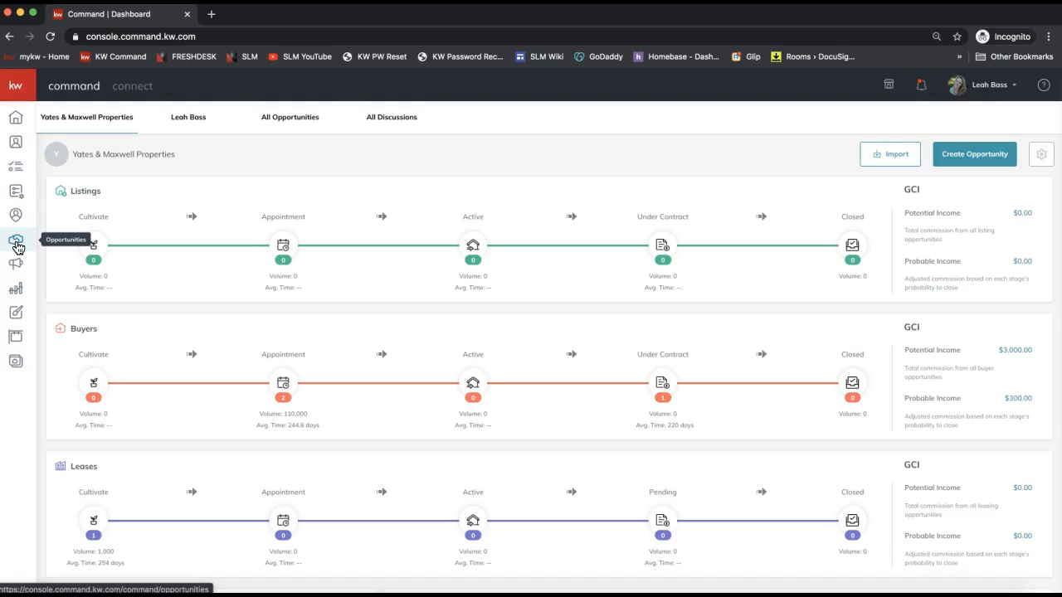
left_click(58, 126)
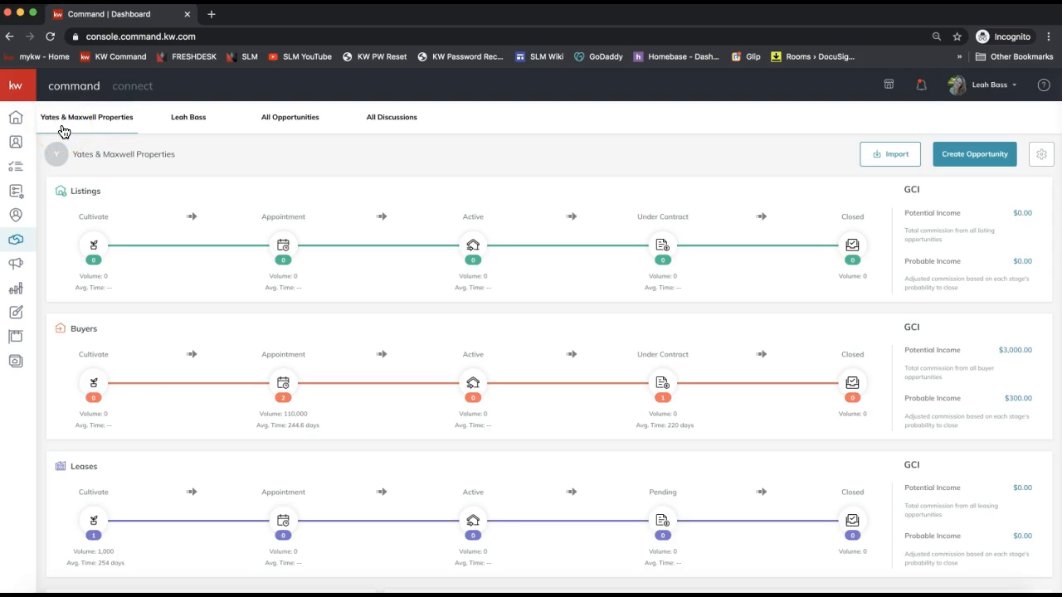
left_click(247, 131)
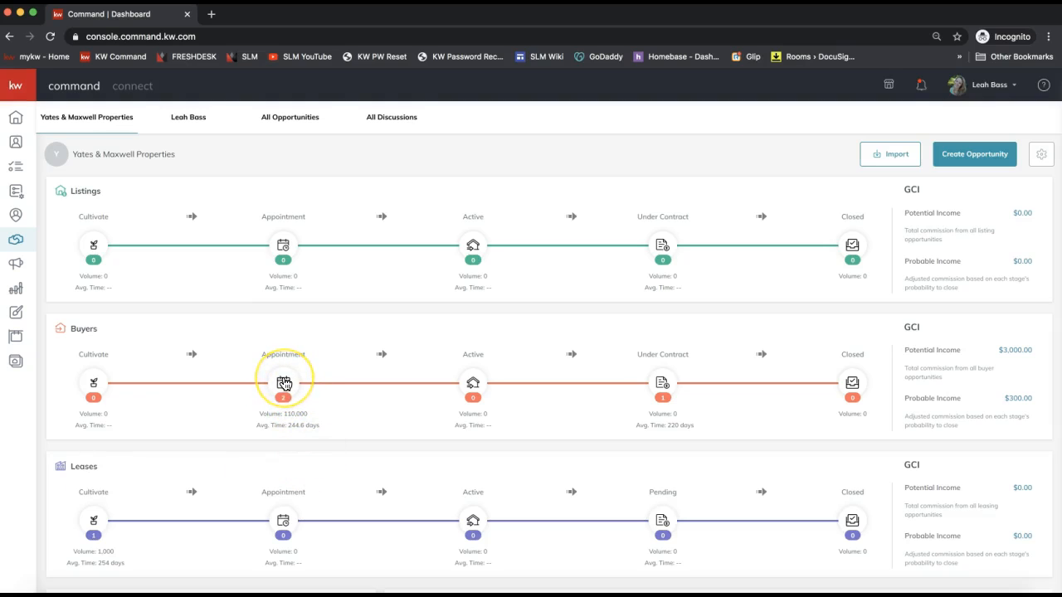
left_click(284, 384)
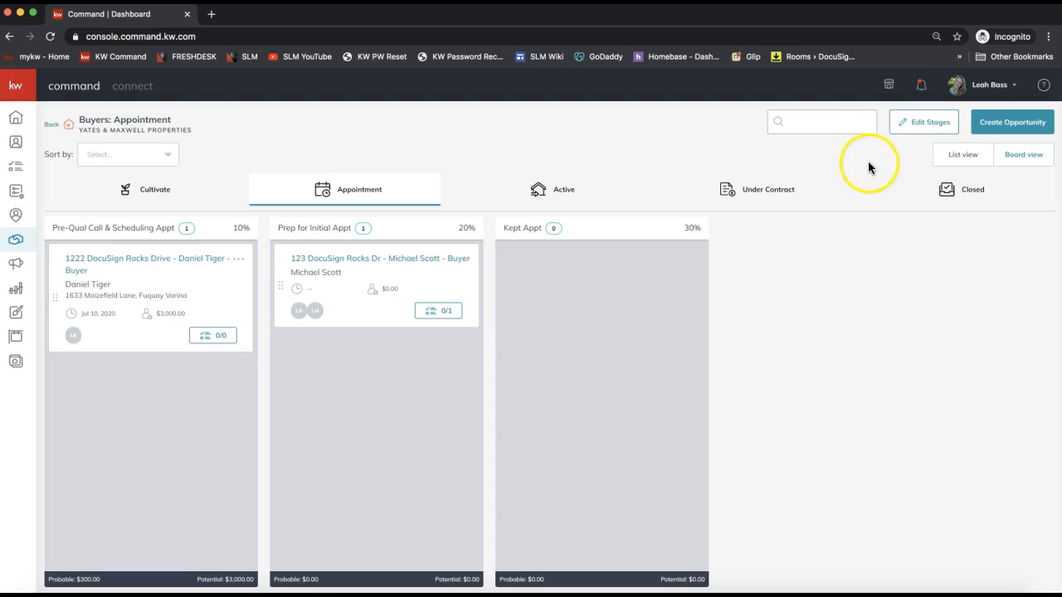
left_click(918, 130)
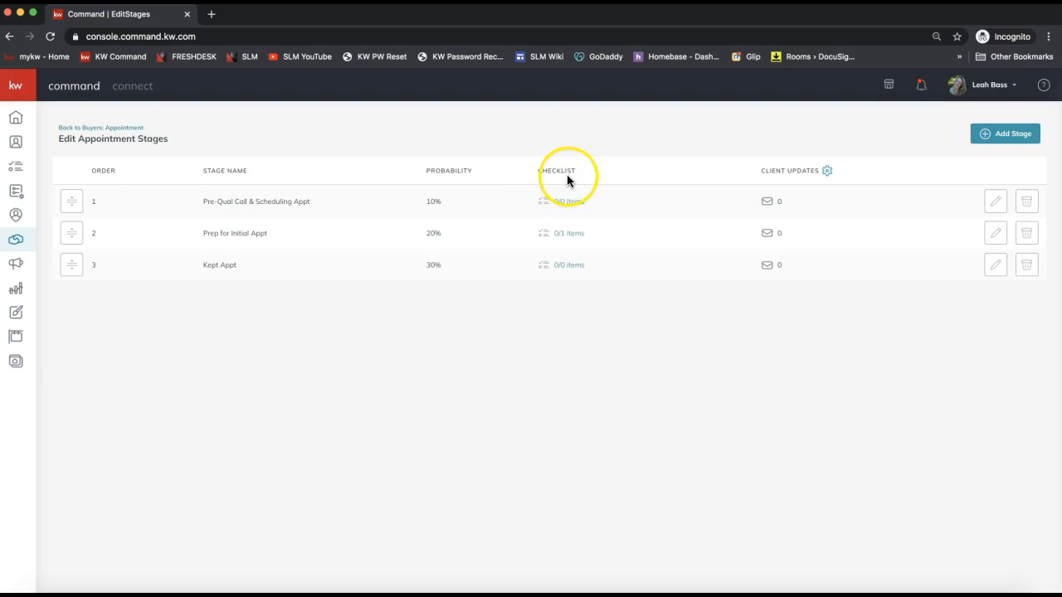
Add the item "Print forms to bring on appt" to the checklist of the Prep for Initial Appt stage
left_click(567, 237)
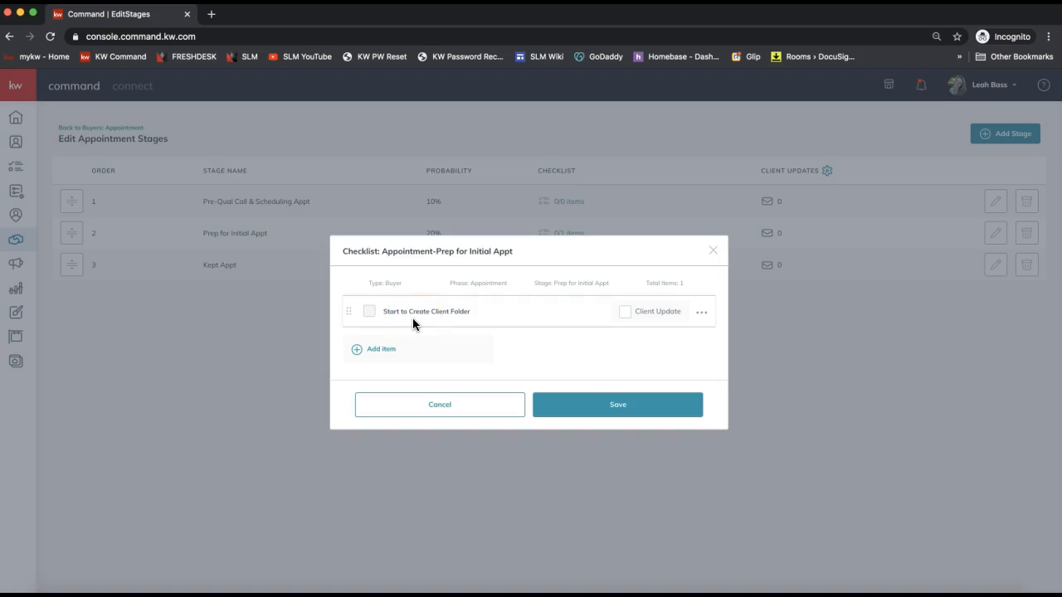
left_click(386, 350)
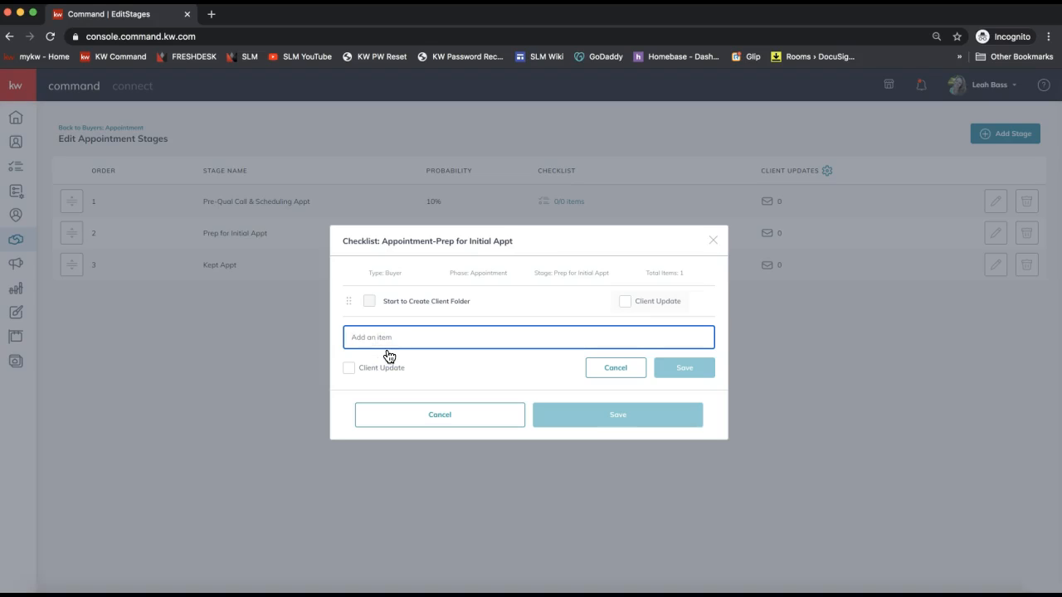
type("Print for")
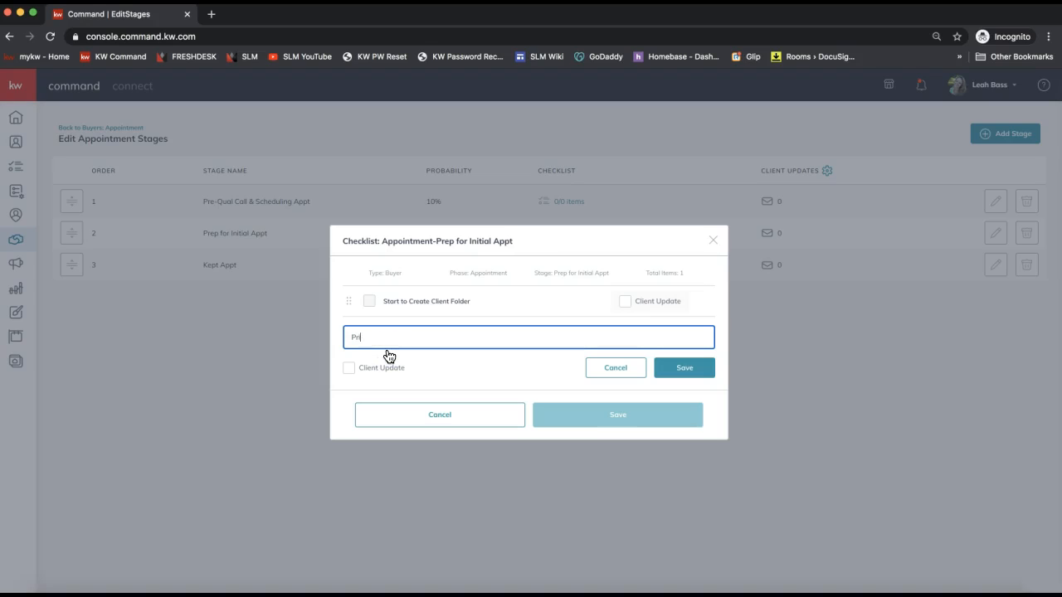
type("bring on o")
type("ppt")
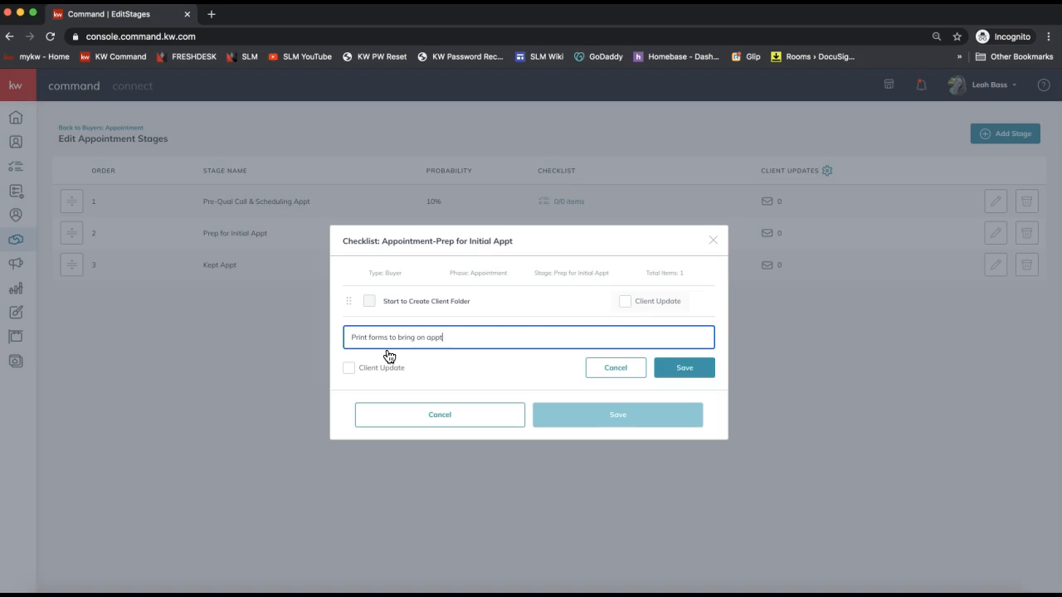
left_click(695, 369)
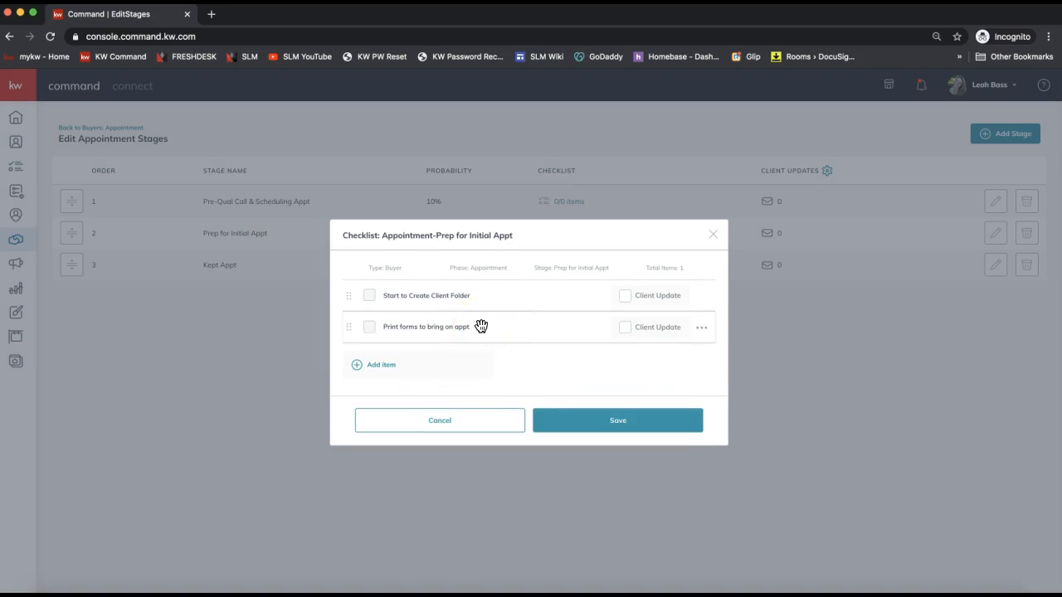
Add the item "Look up property information" to the Prep for Initial Appt checklist and save the checklist
left_click(384, 377)
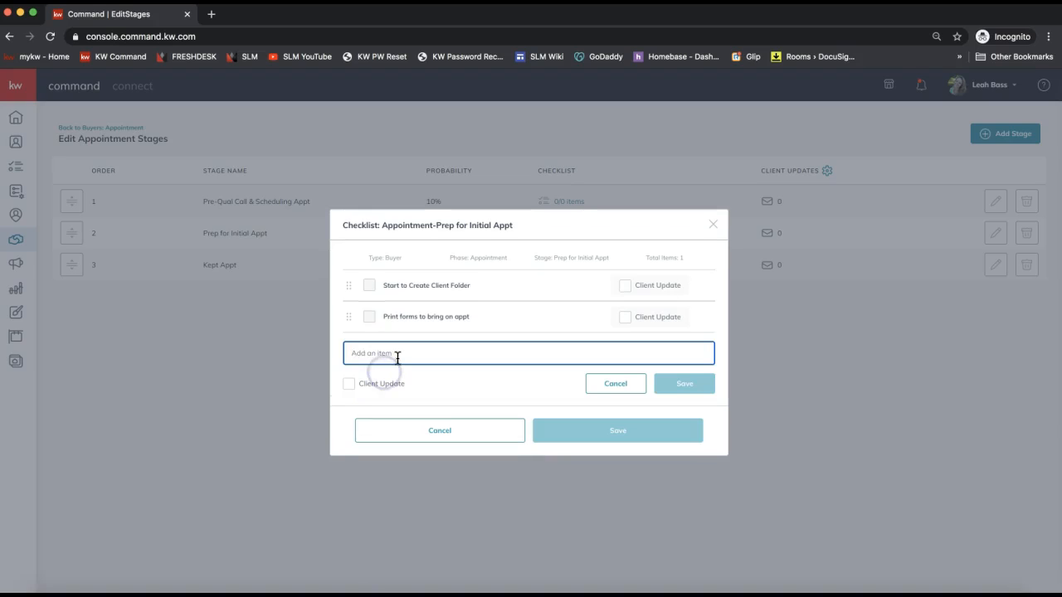
type("Look up prop")
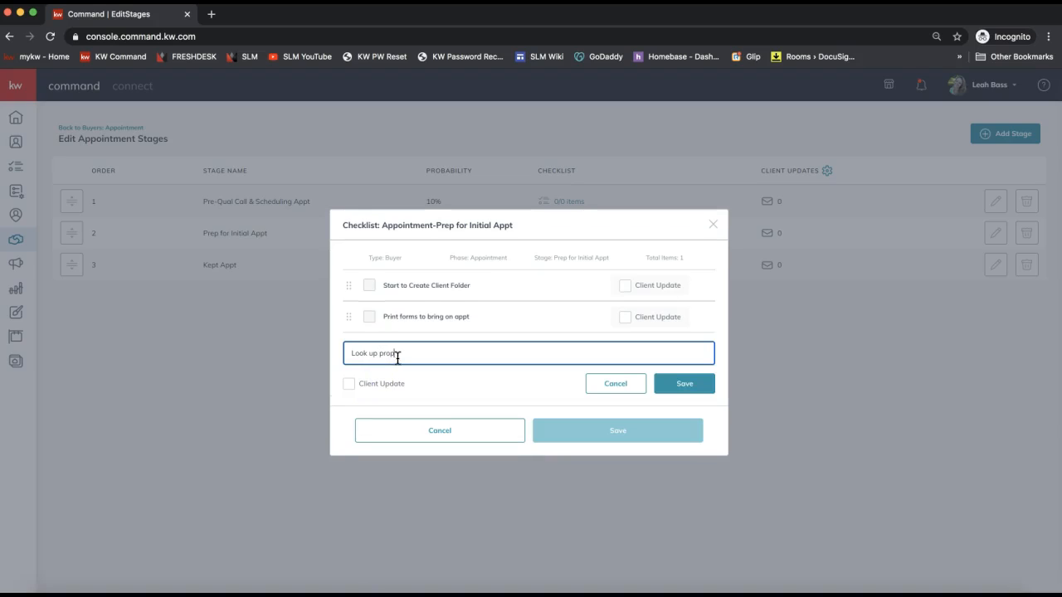
type("erty information")
left_click(687, 387)
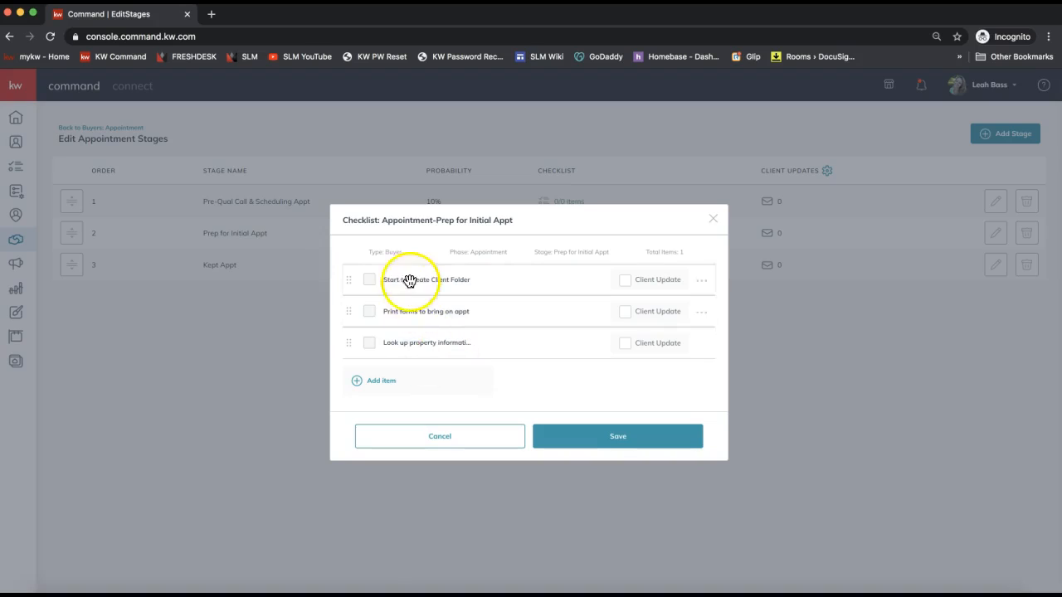
left_click(406, 349)
left_click(642, 448)
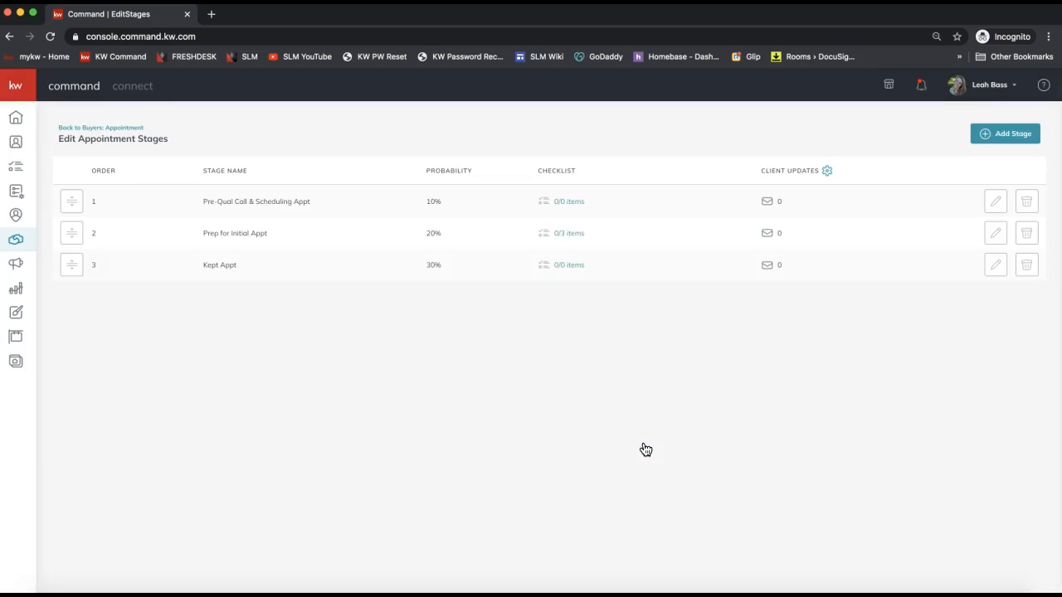
Reopen the Prep for Initial Appt checklist and move the property information item above "Print forms to bring on appt"
left_click(569, 235)
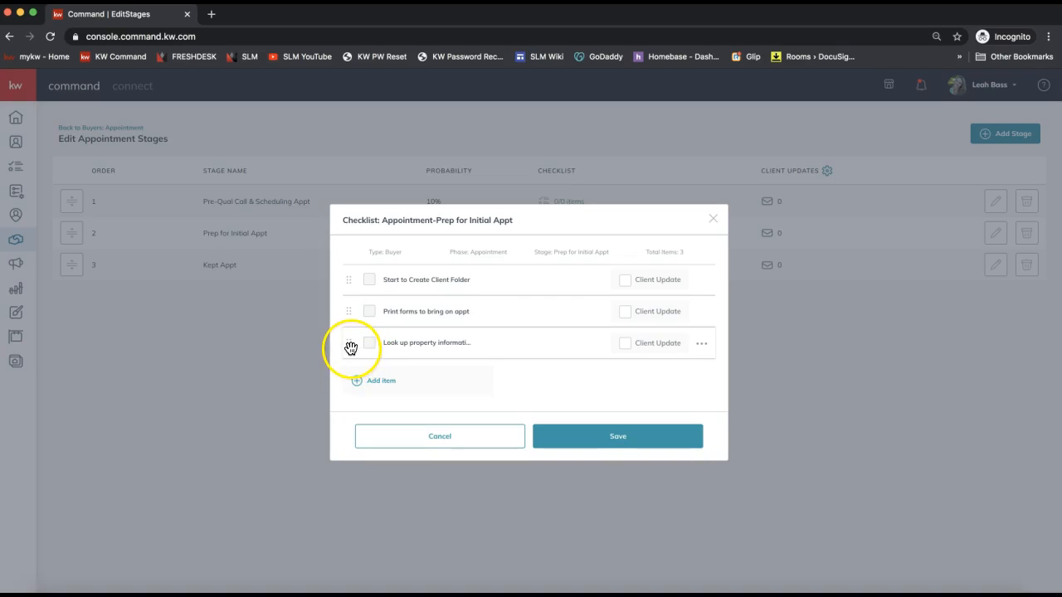
left_click_drag(349, 347, 334, 308)
mouse_move(581, 321)
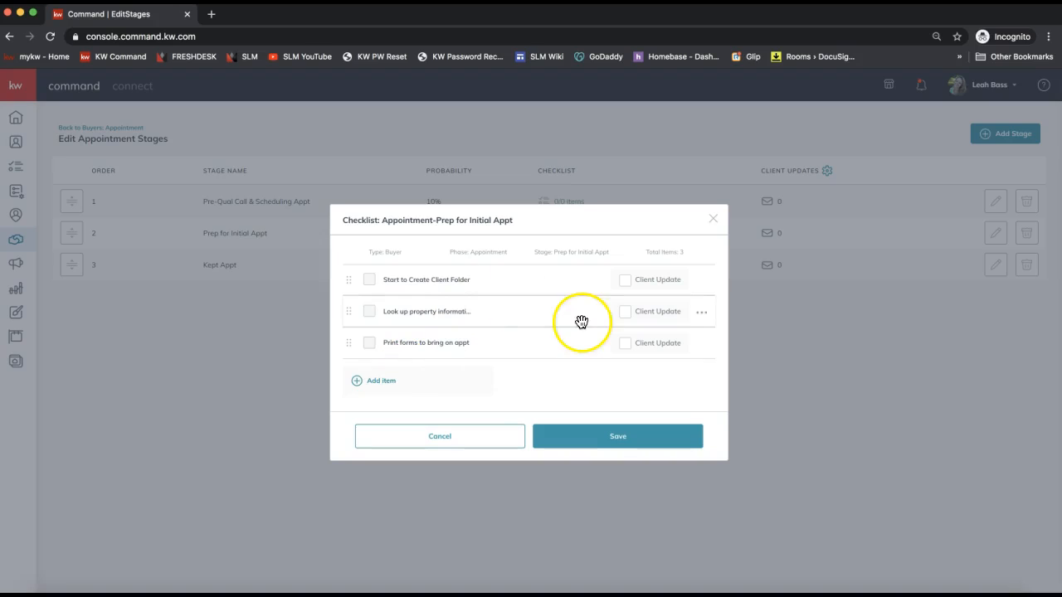
left_click(702, 314)
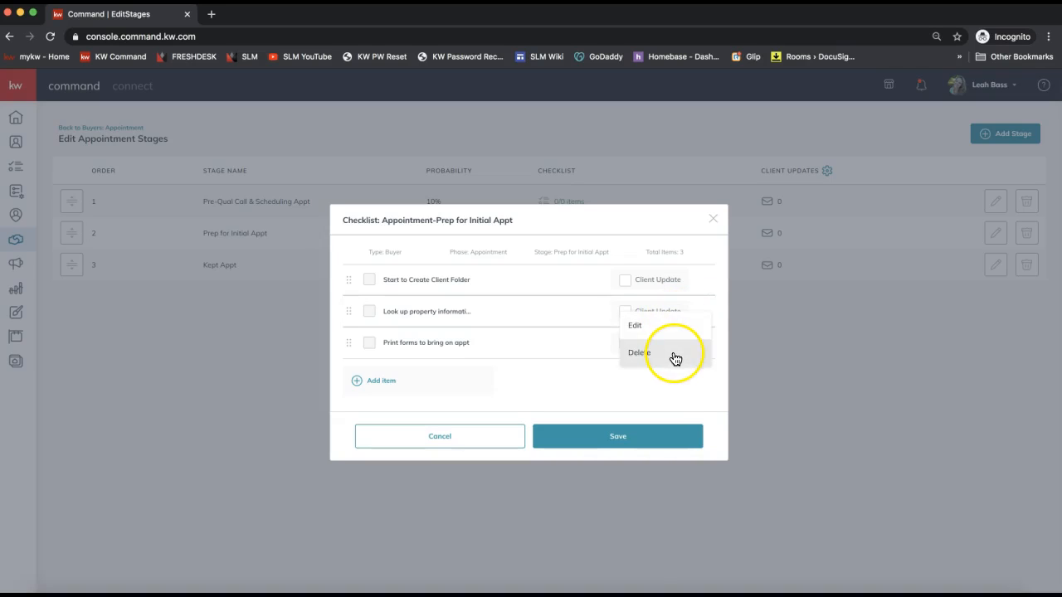
left_click(603, 230)
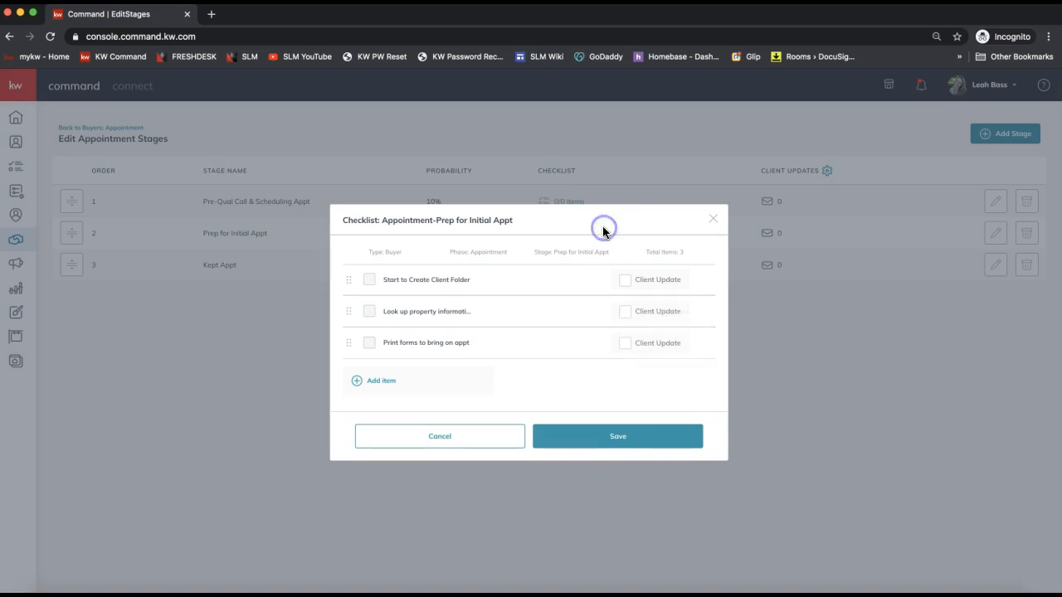
Try the Client Update option on the "Start to Create Client Folder" item and clear it again
mouse_move(692, 280)
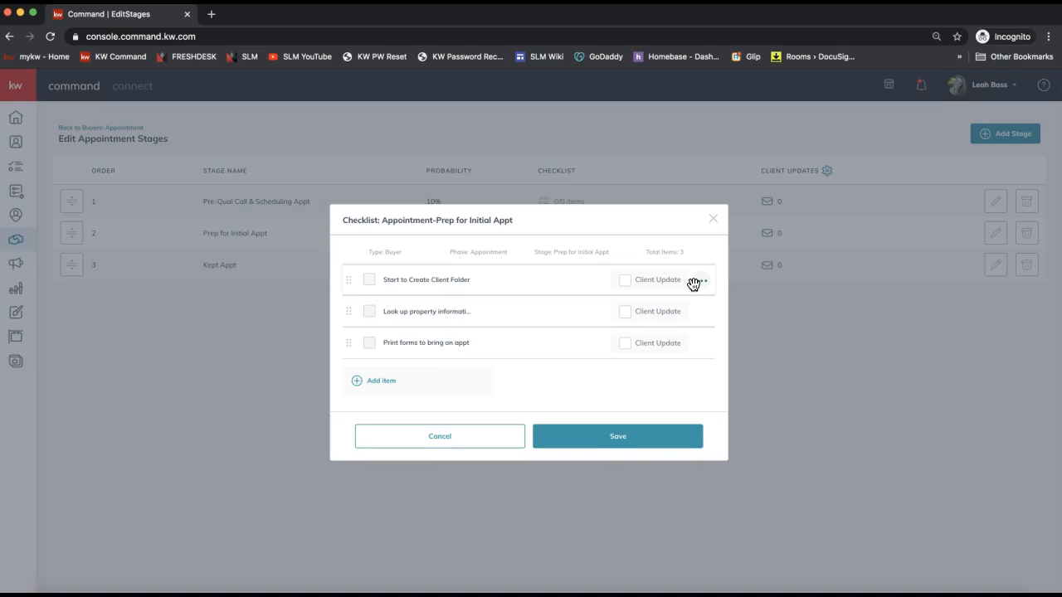
left_click(626, 282)
left_click(475, 281)
left_click(625, 282)
left_click(623, 315)
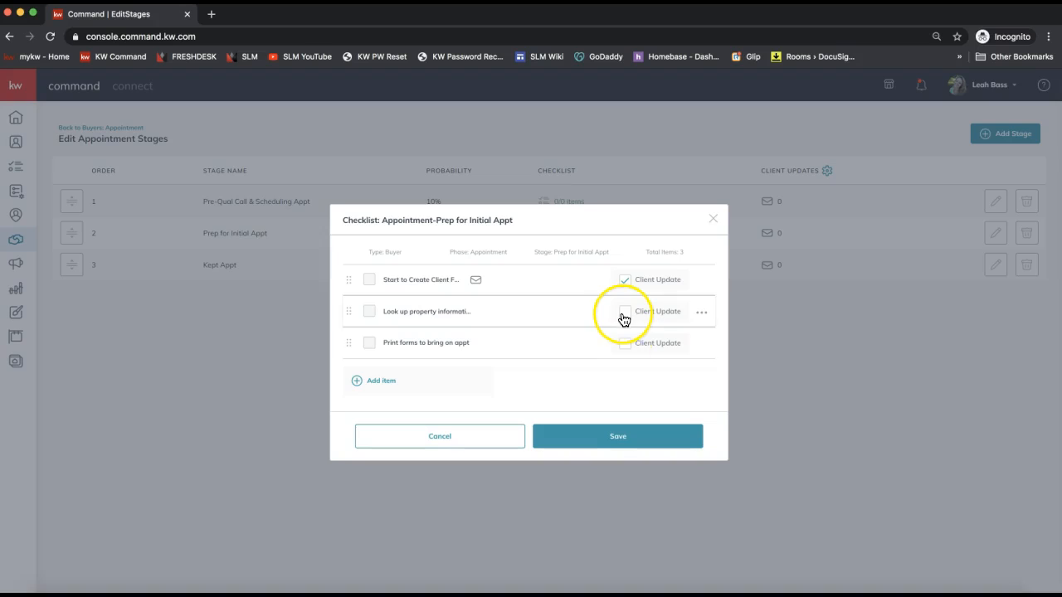
left_click(625, 281)
left_click(453, 282)
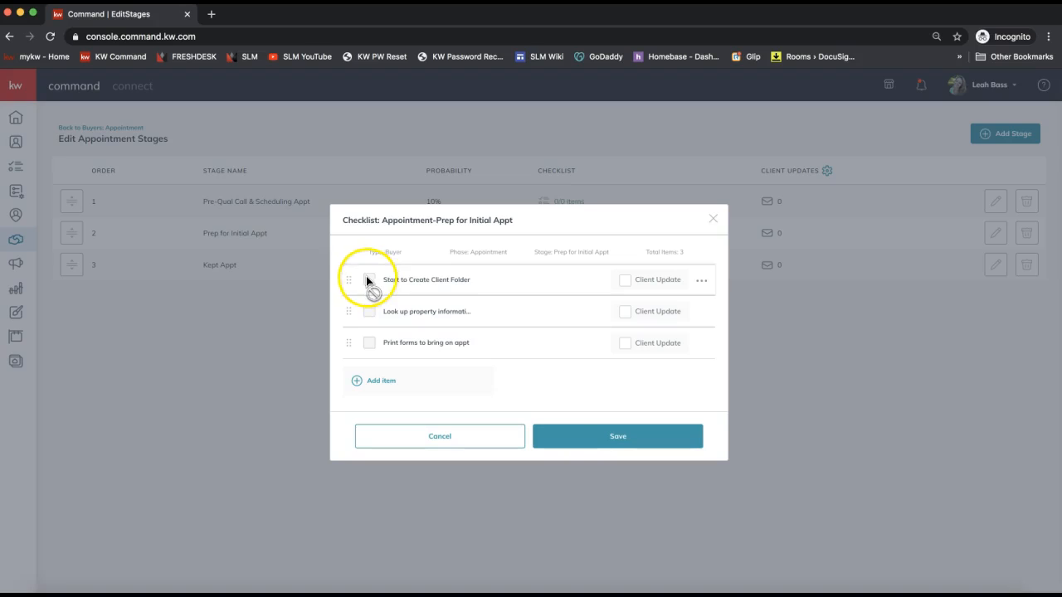
Save the reordered checklist and return to the Buyers: Appointment board
left_click(611, 444)
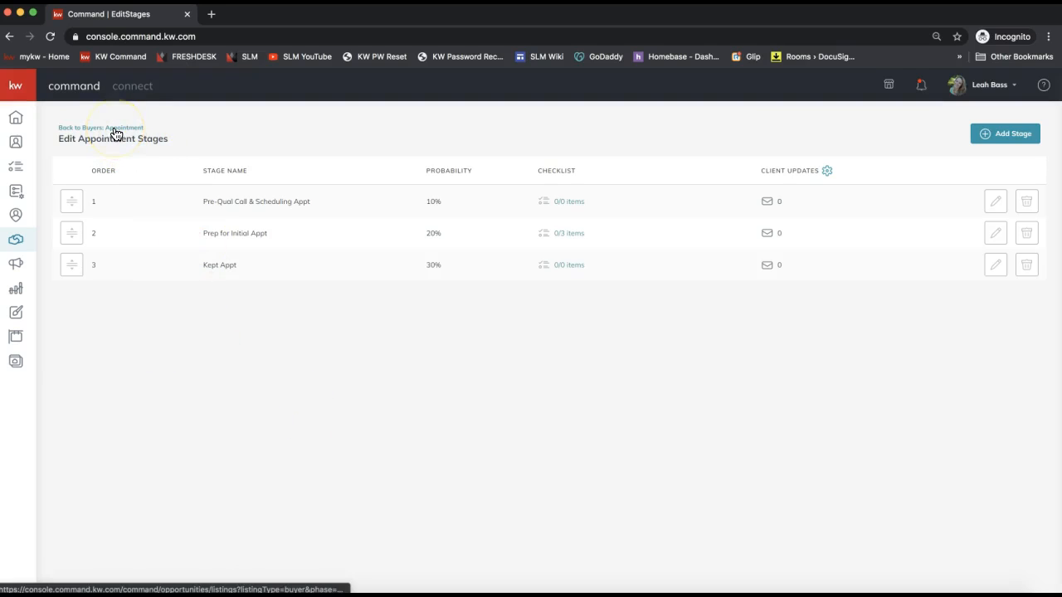
left_click_drag(157, 133, 76, 125)
left_click(83, 137)
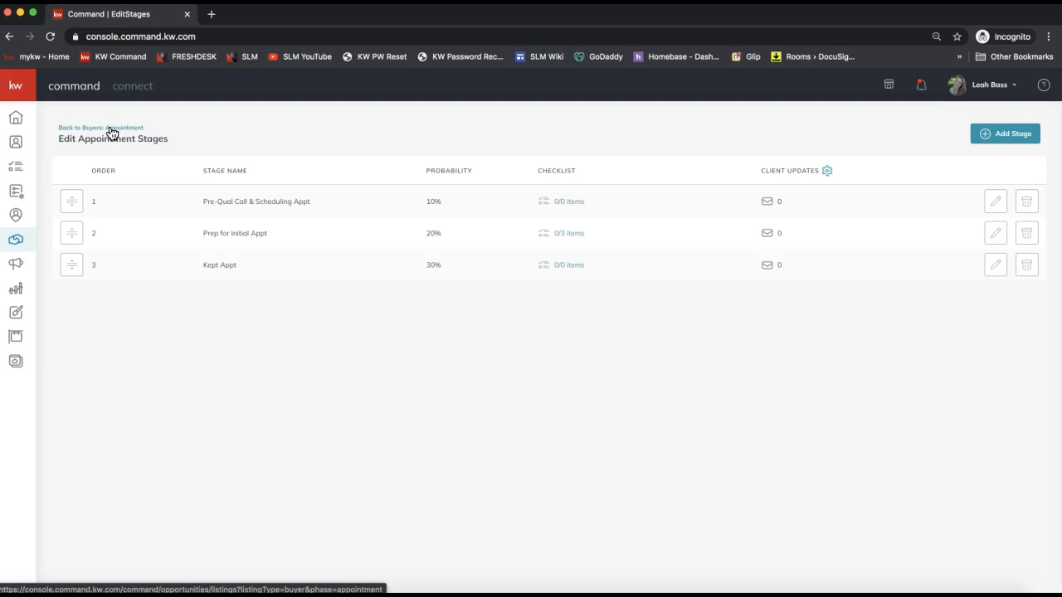
left_click(110, 130)
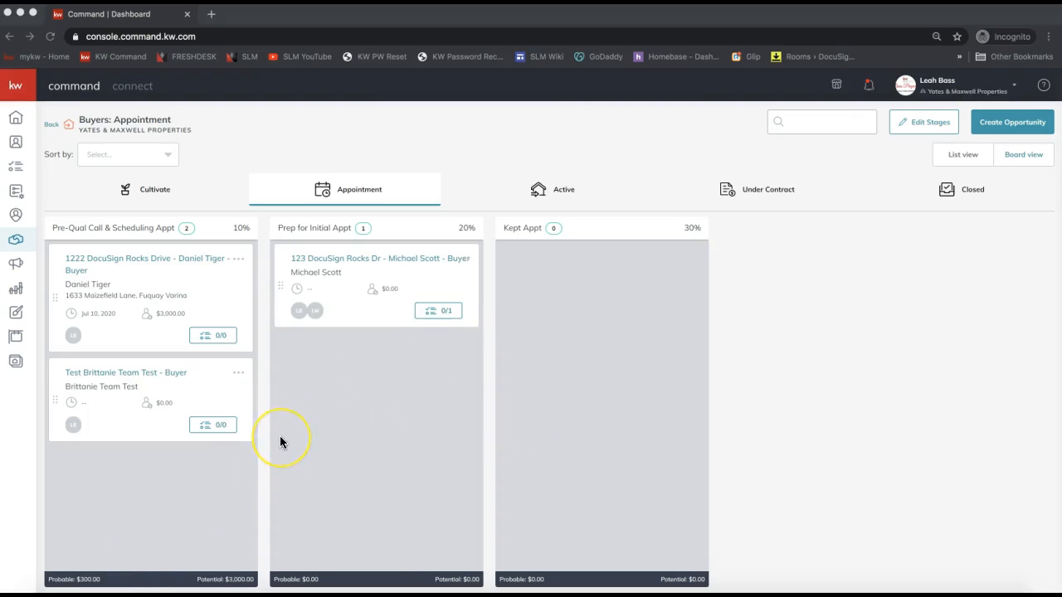
Move the team test buyer opportunity from Pre-Qual Call & Scheduling Appt to the Prep for Initial Appt stage
left_click(59, 403)
left_click_drag(59, 405, 422, 440)
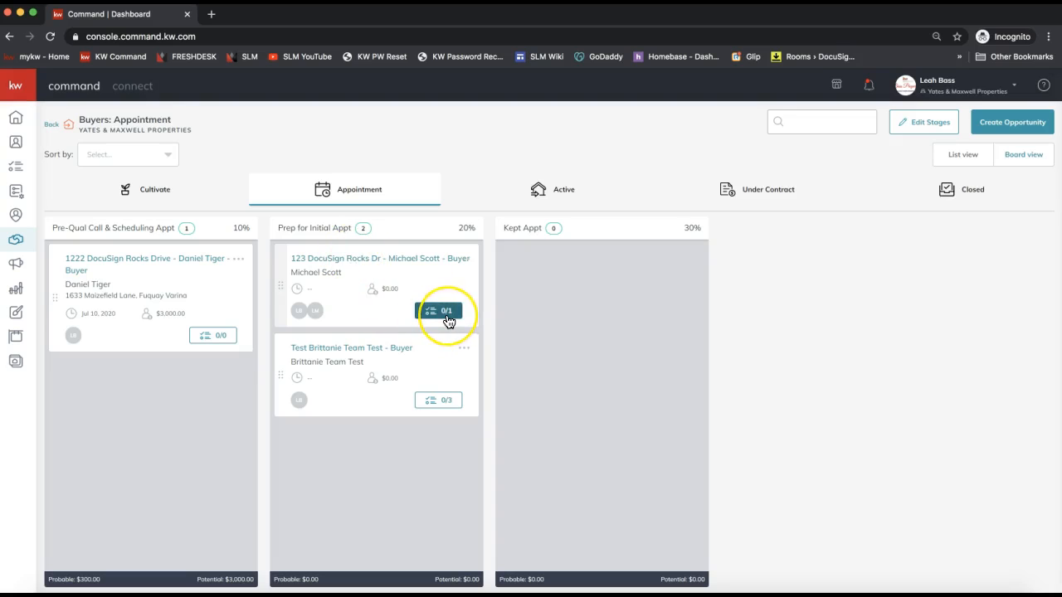
Compare the checklist progress of the two opportunities in the Prep for Initial Appt stage
left_click(450, 406)
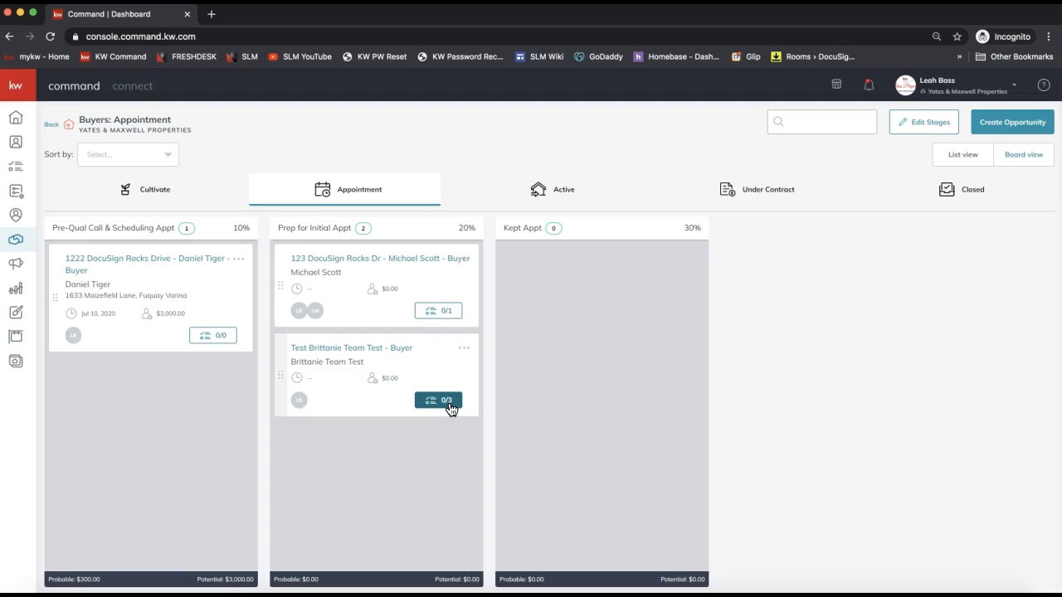
left_click(450, 320)
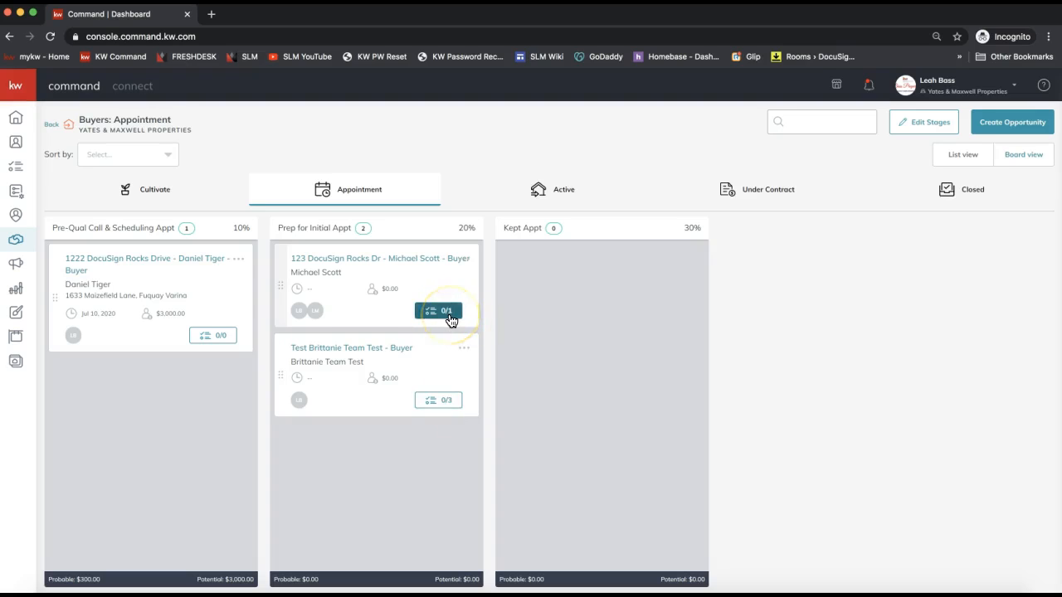
left_click(434, 400)
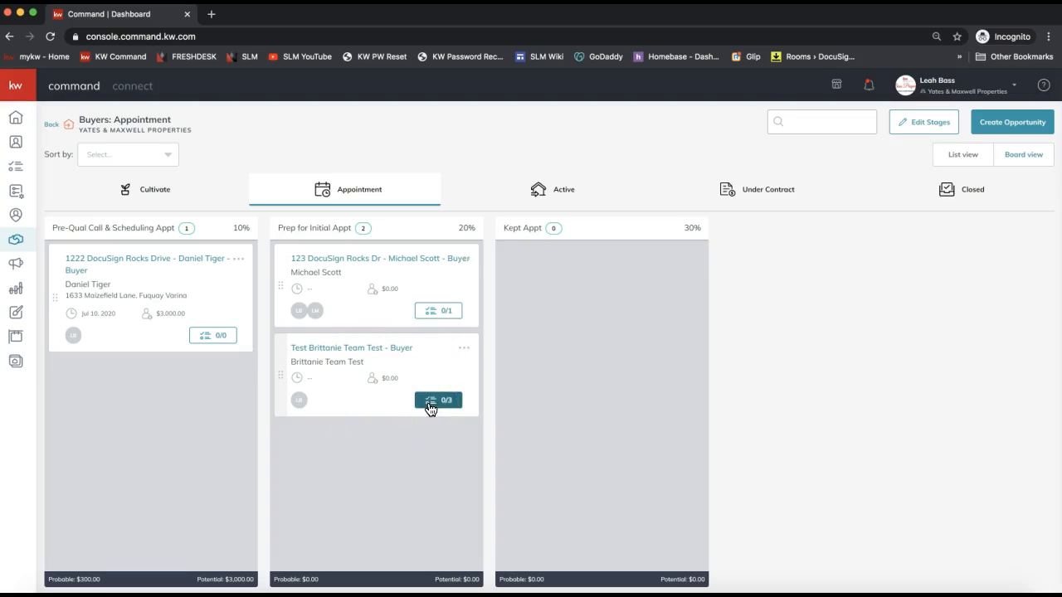
left_click(432, 402)
left_click(448, 316)
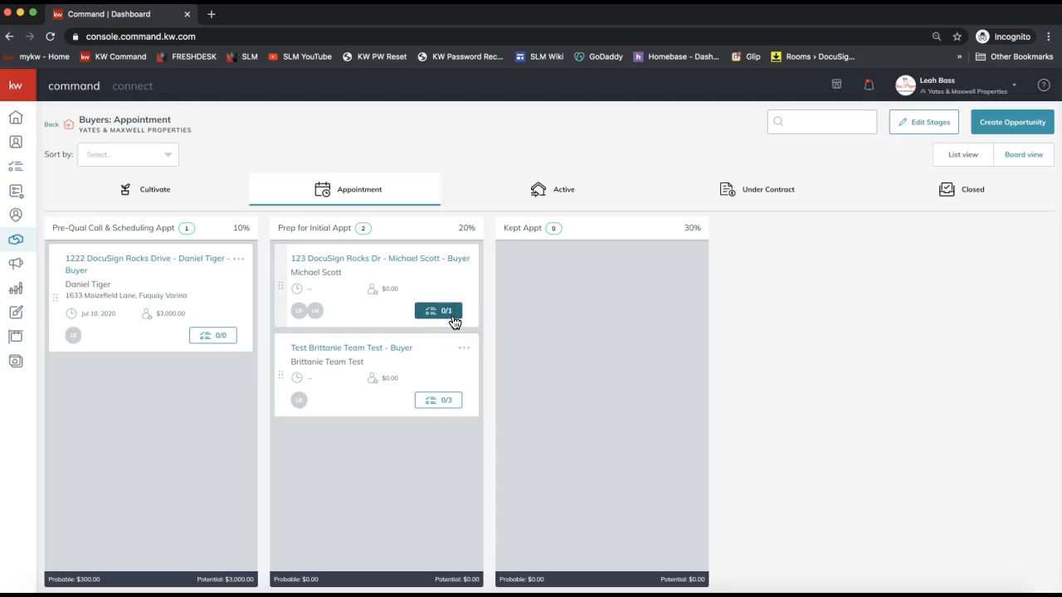
left_click(434, 404)
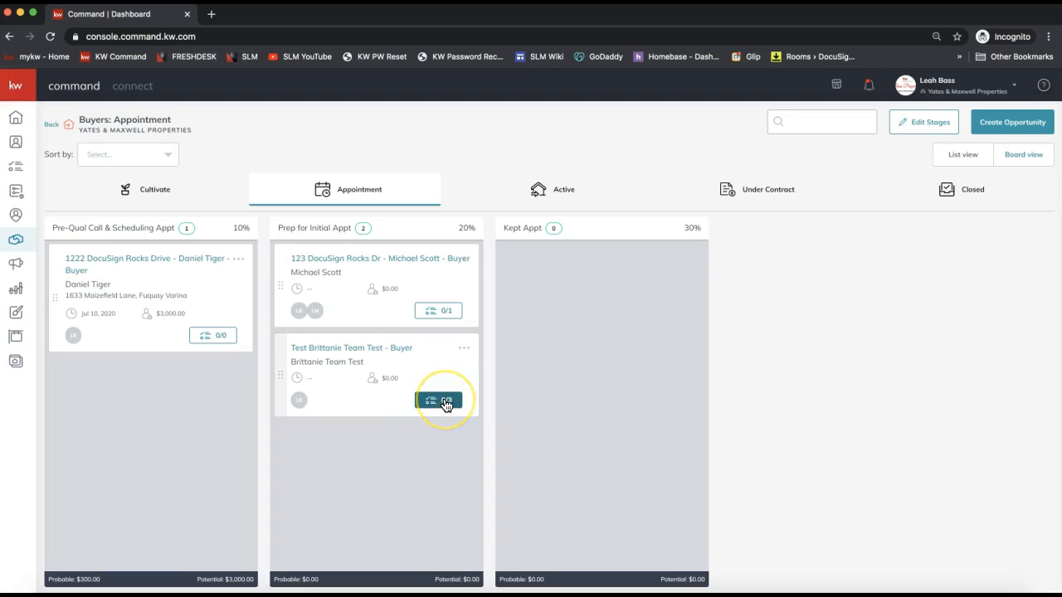
left_click(464, 399)
left_click(450, 404)
left_click(452, 409)
Mark "Start to Create Client Folder" as completed in the team test opportunity's checklist and close the checklist
left_click(452, 406)
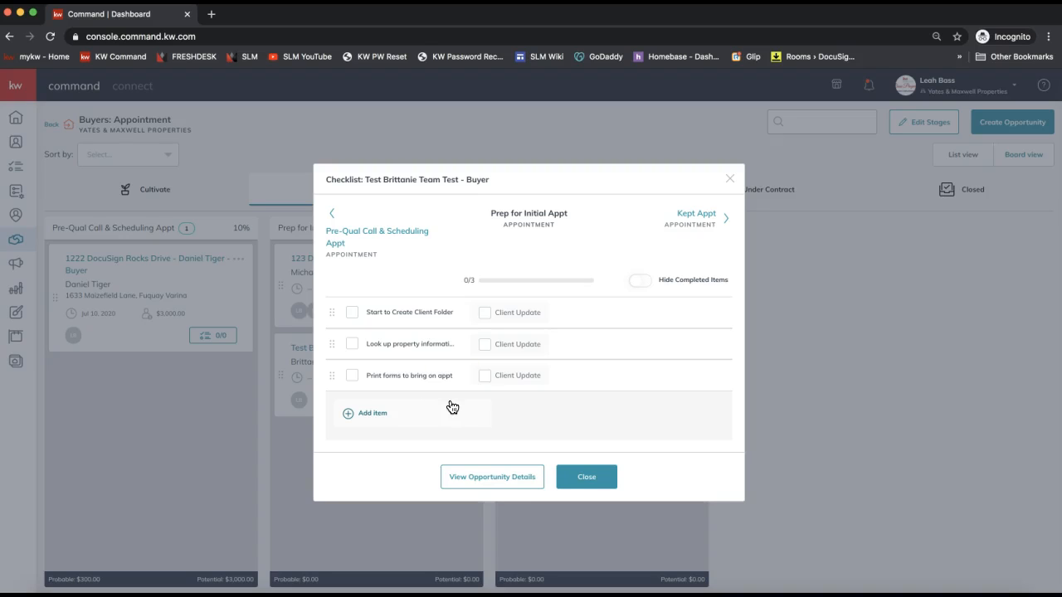
left_click(354, 319)
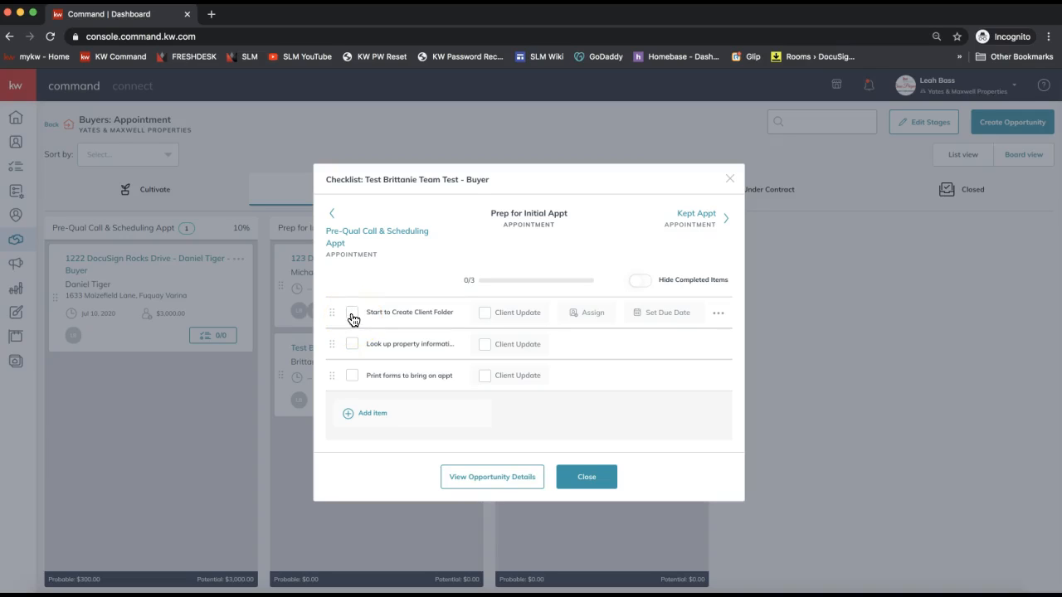
left_click(352, 316)
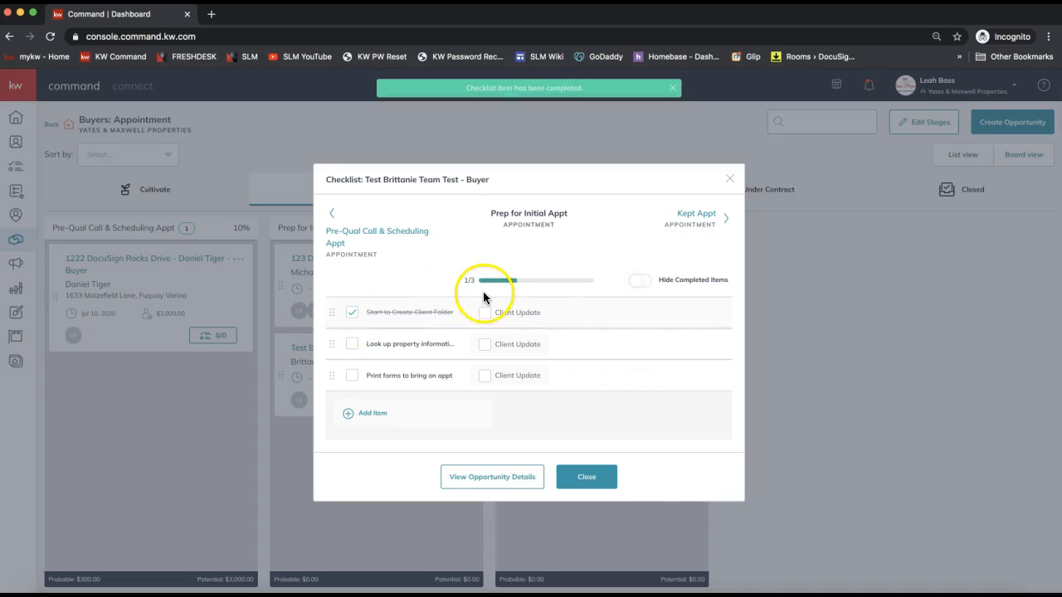
left_click(586, 478)
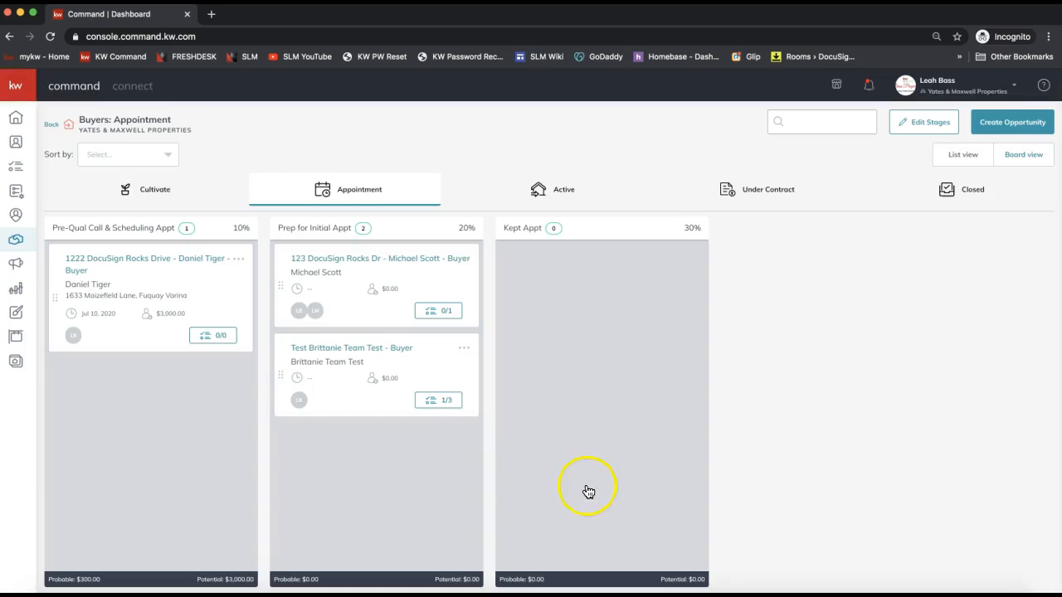
Reopen the team test buyer opportunity's checklist and mark "Start to Create Client Folder" as not completed
left_click(454, 405)
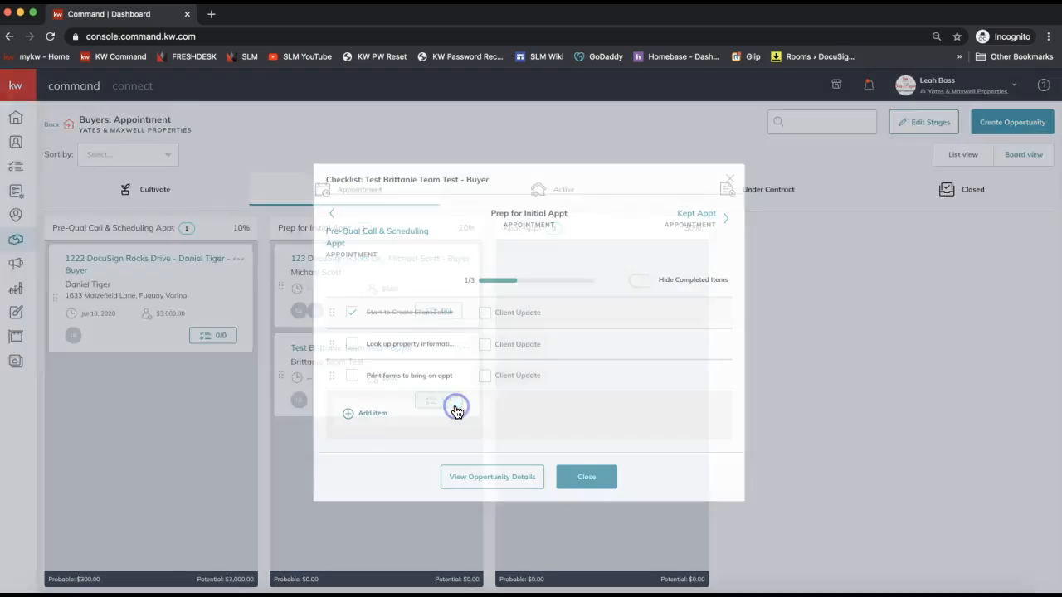
left_click(351, 314)
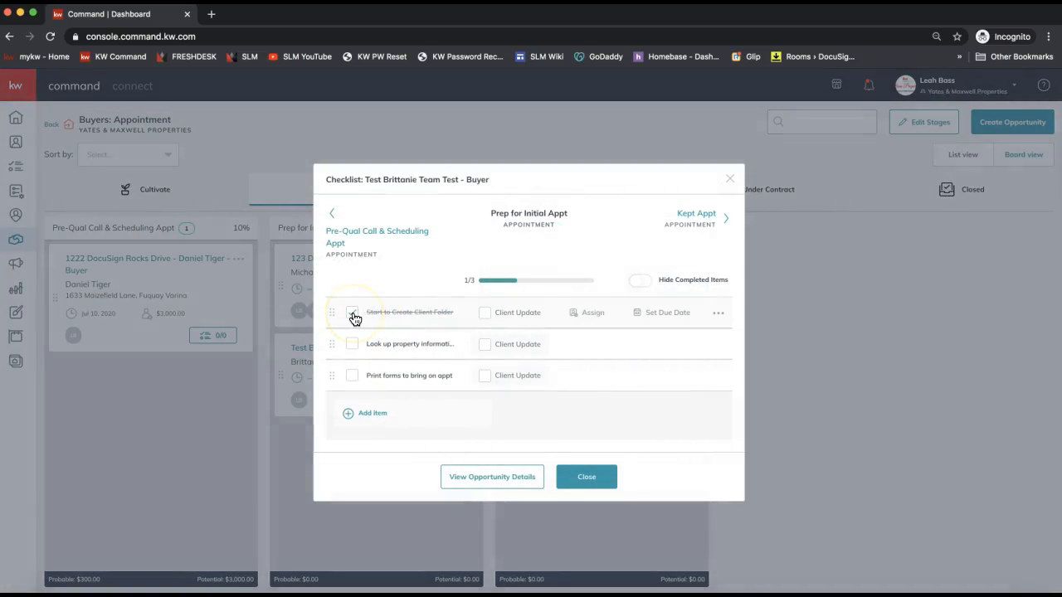
left_click(484, 319)
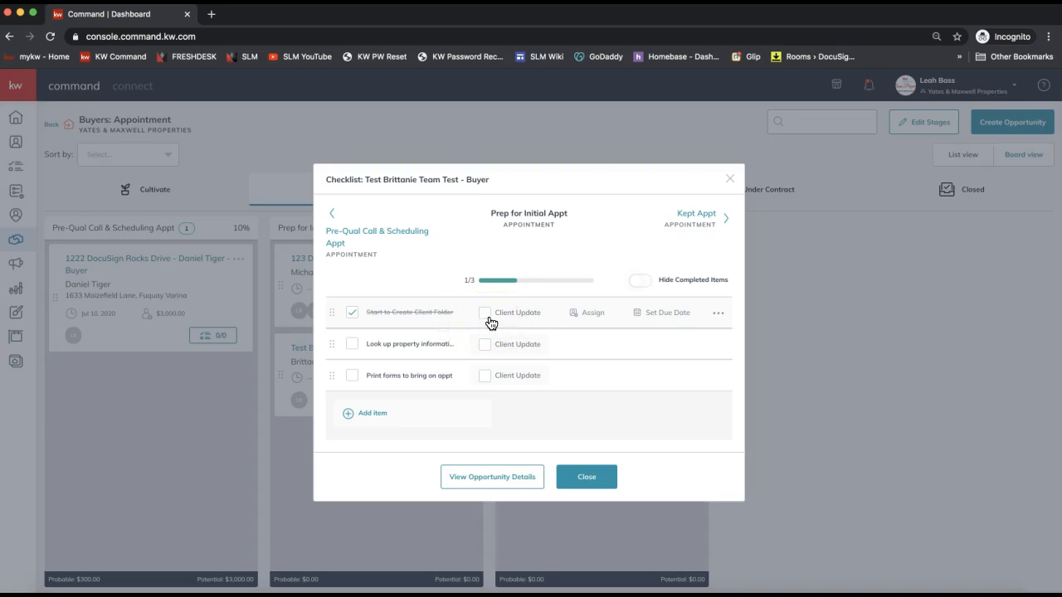
left_click(352, 313)
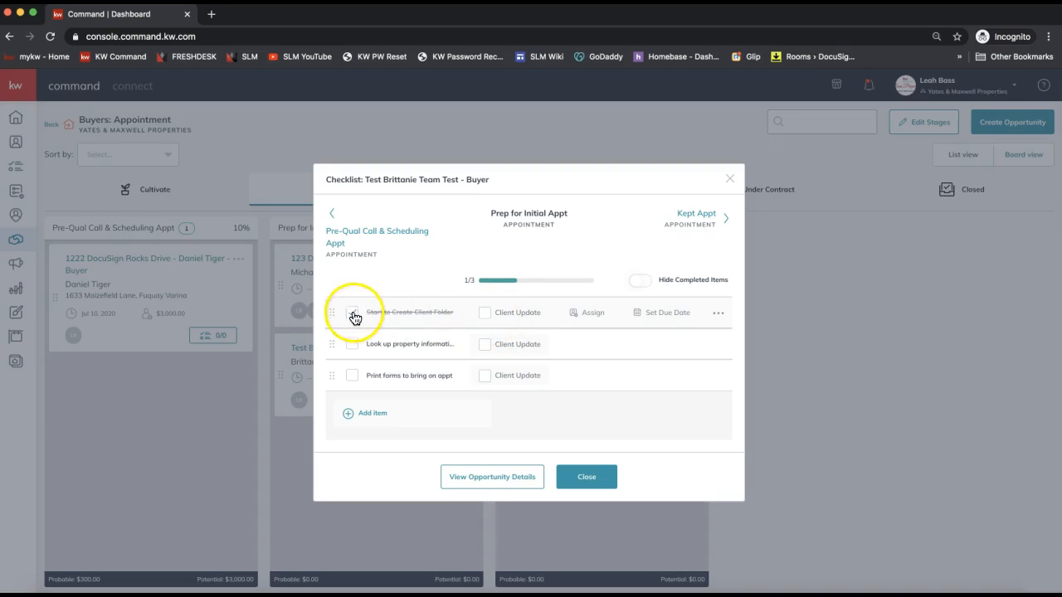
Assign the "Start to Create Client Folder" checklist item to the last team member in the list of assignees
left_click(589, 321)
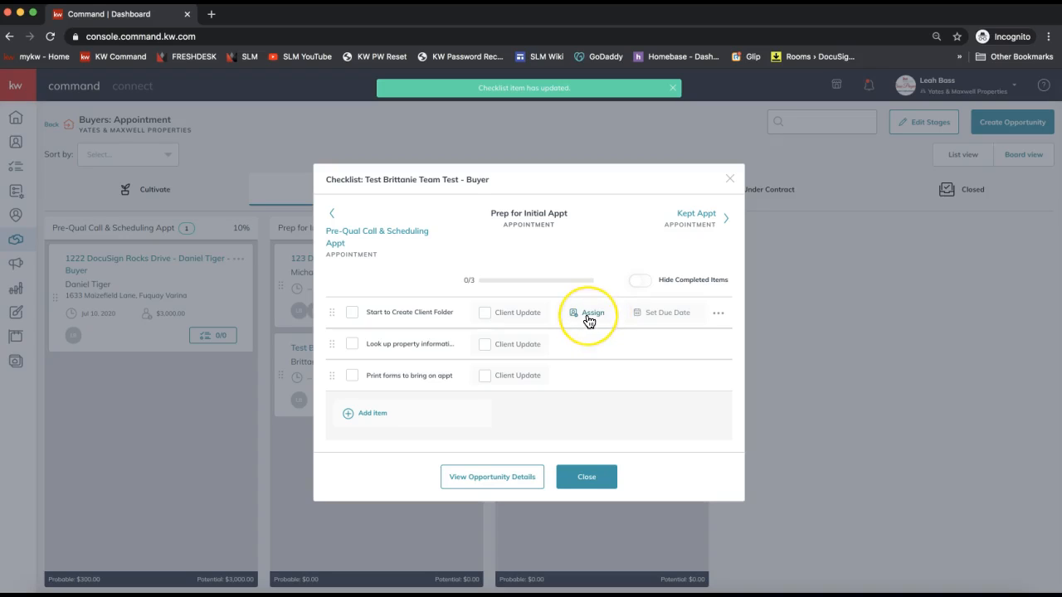
left_click(589, 321)
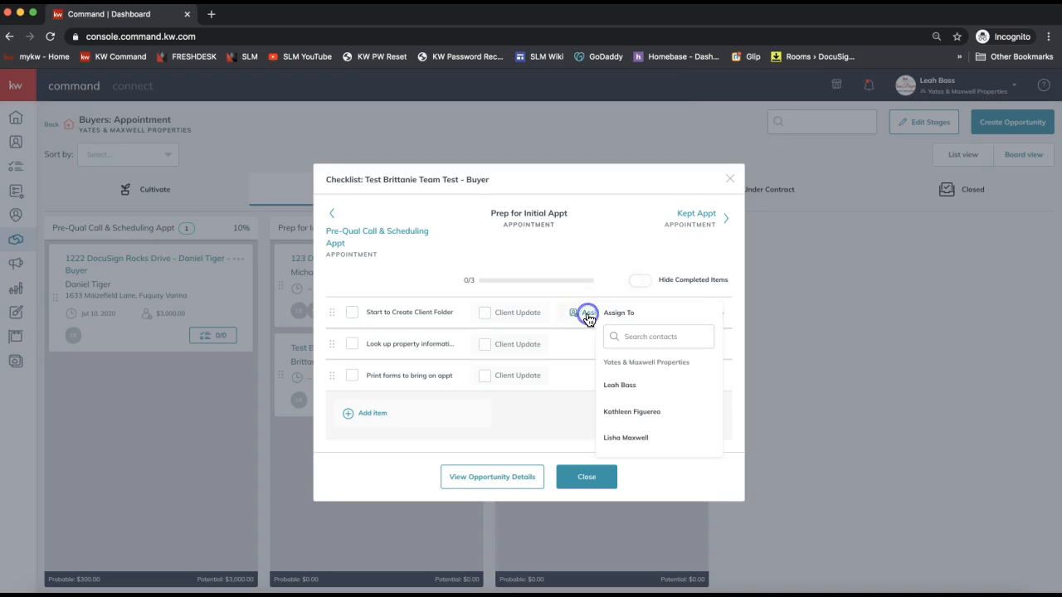
scroll(637, 400, "down", 3)
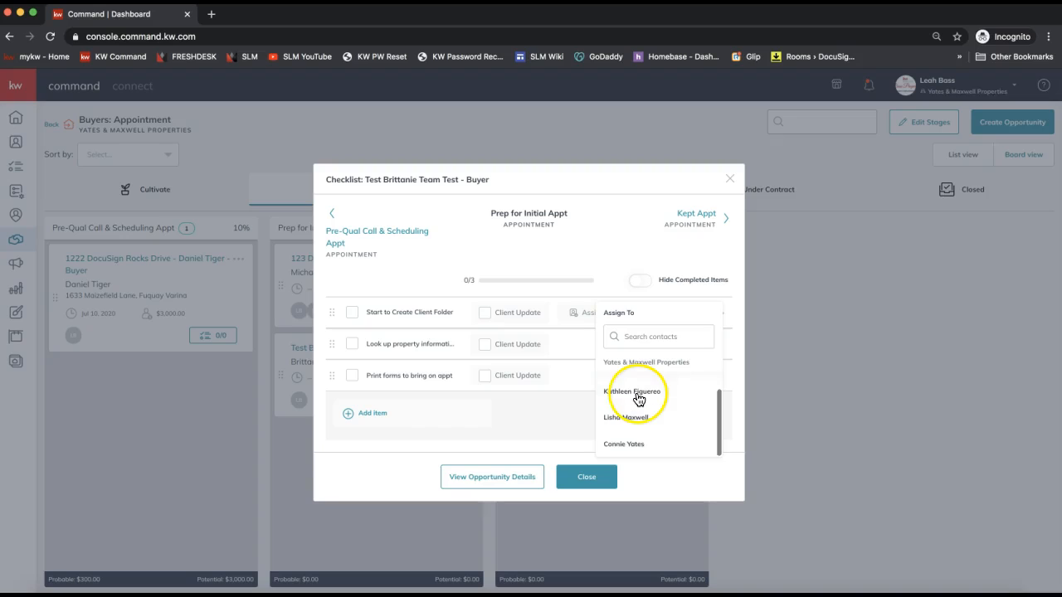
left_click(640, 449)
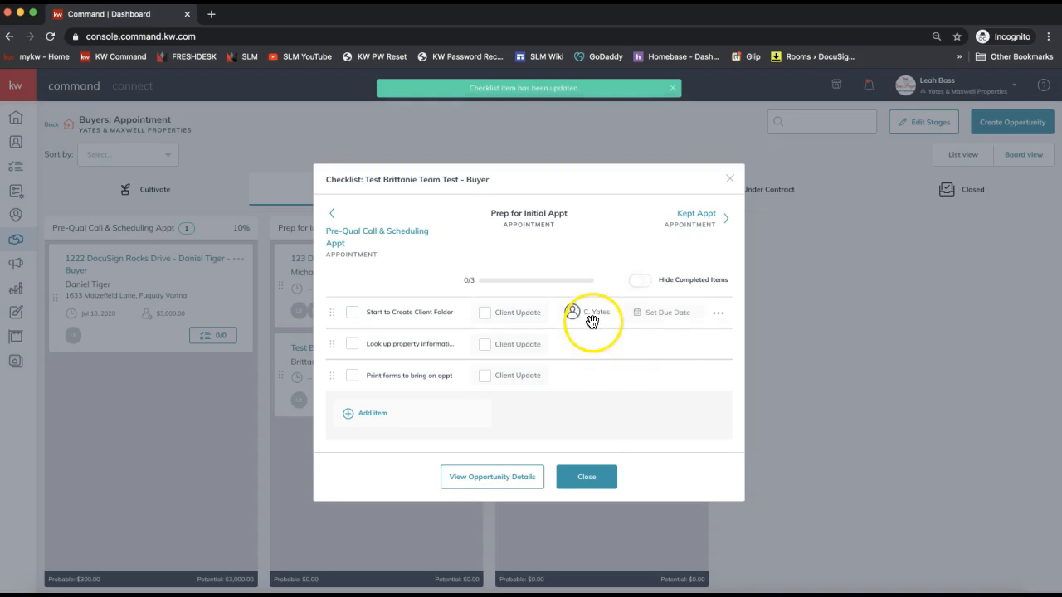
Set the due date of "Start to Create Client Folder" to February 19, 2021 at 3:15 PM
left_click(659, 312)
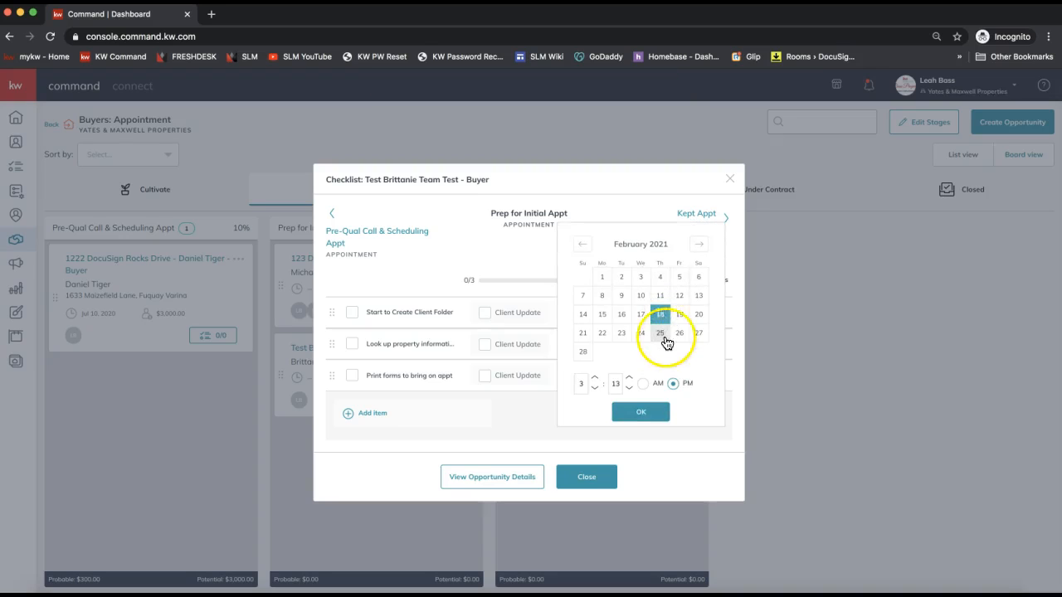
left_click(679, 315)
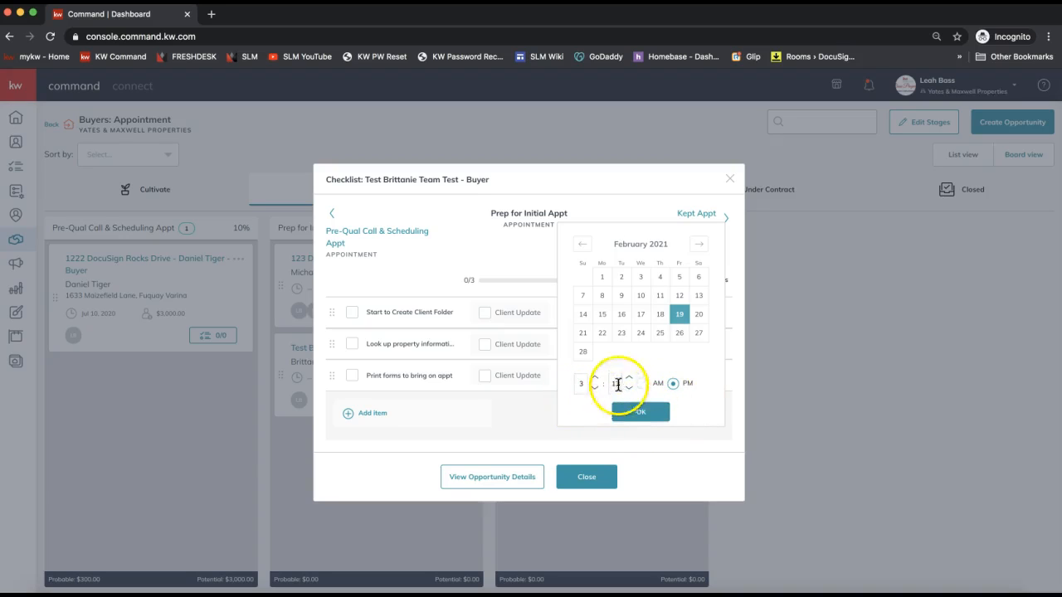
left_click(627, 375)
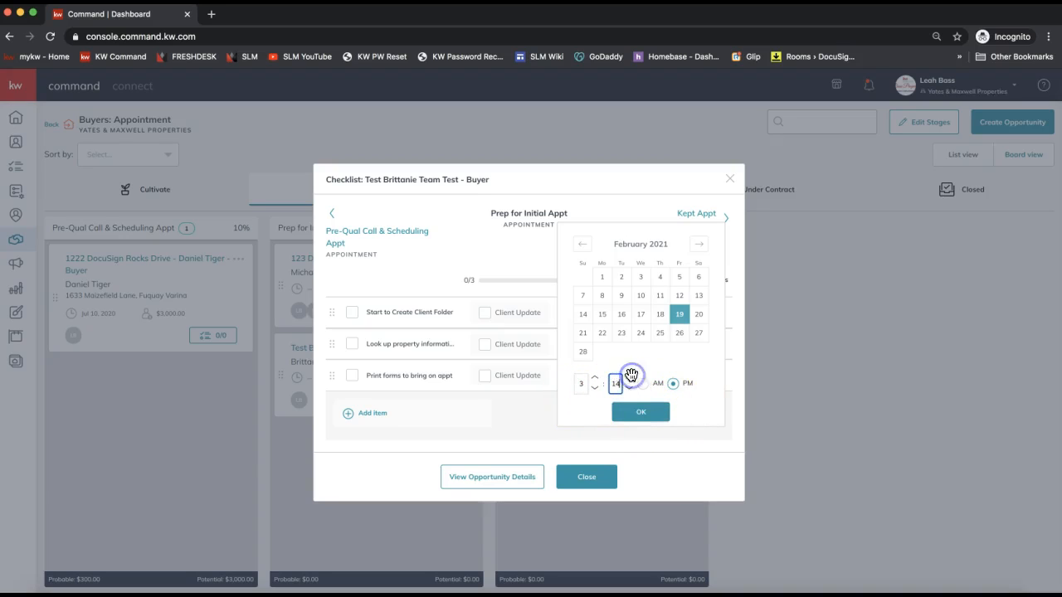
left_click(634, 412)
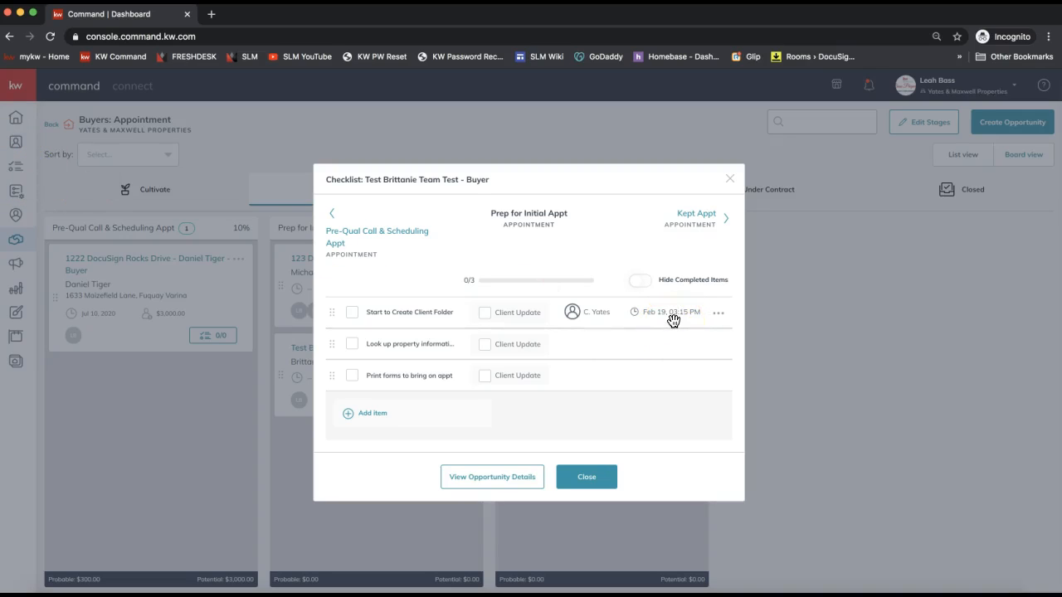
View the possible assignees for the property information item without assigning anyone, and close the checklist
left_click(666, 381)
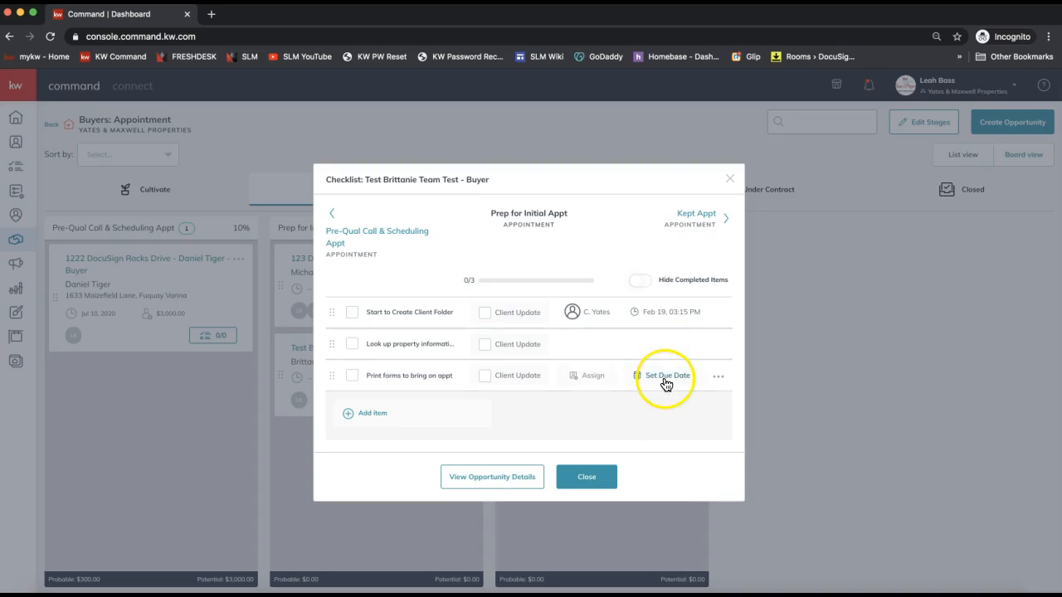
left_click(601, 348)
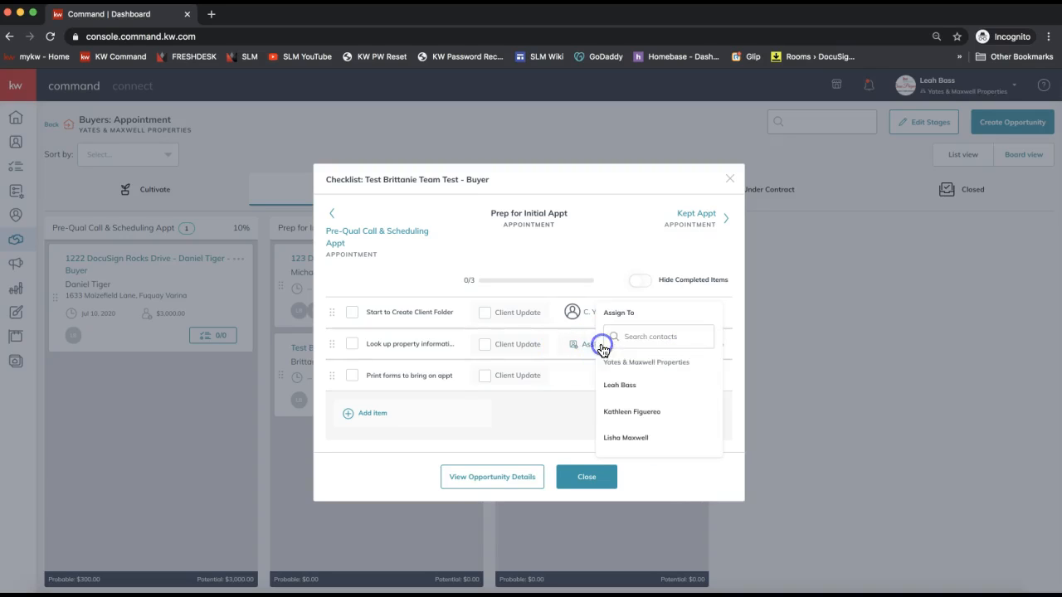
scroll(653, 372, "down", 2)
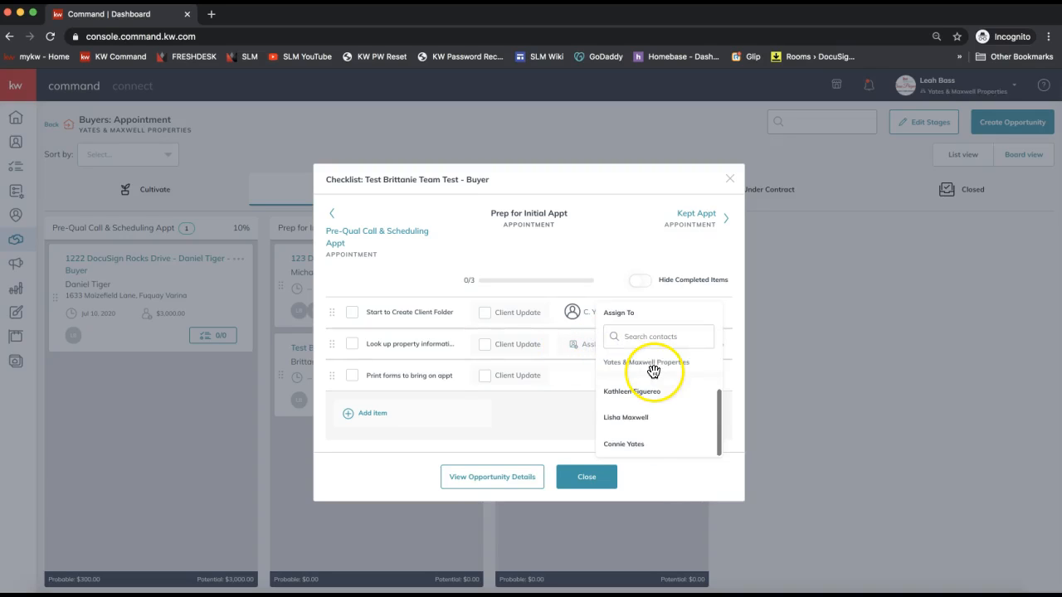
left_click(656, 484)
left_click(576, 480)
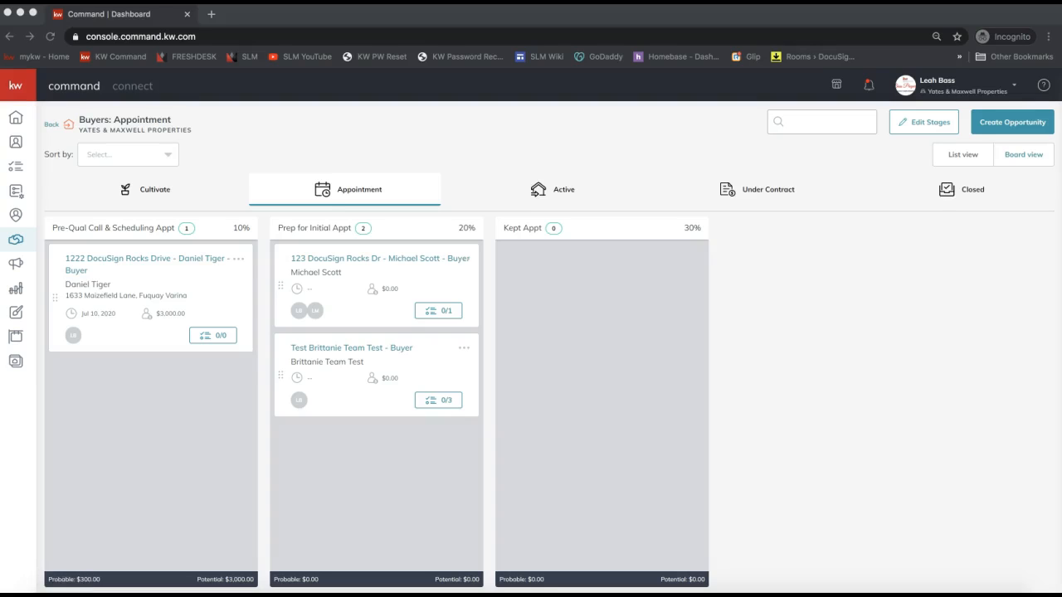
Switch to the browser window signed in as the assigned team member and open their contact tasks
left_click_drag(1061, 116, 308, 14)
double_click(277, 18)
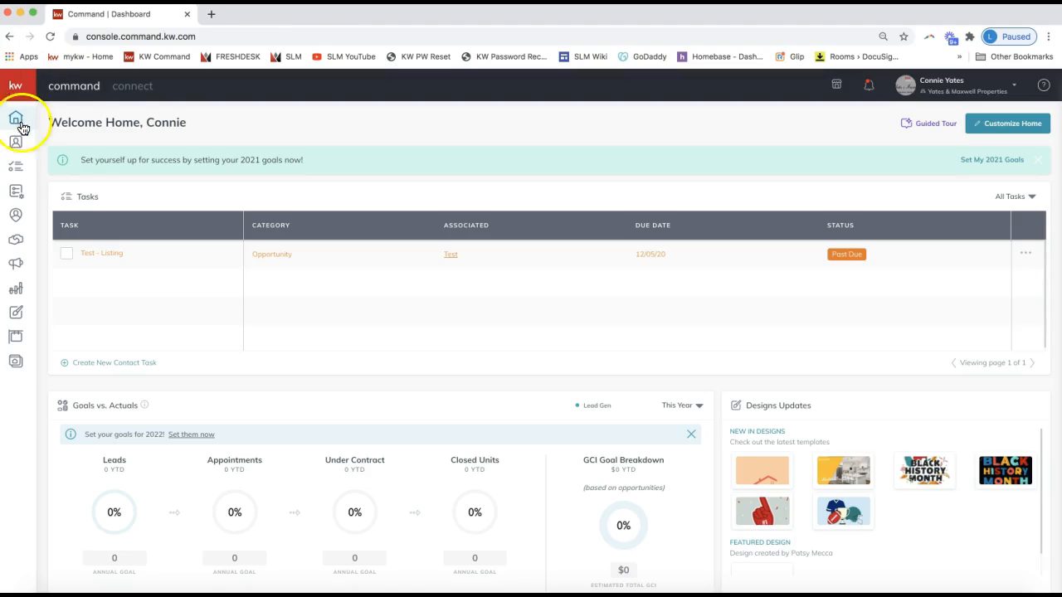
left_click(15, 176)
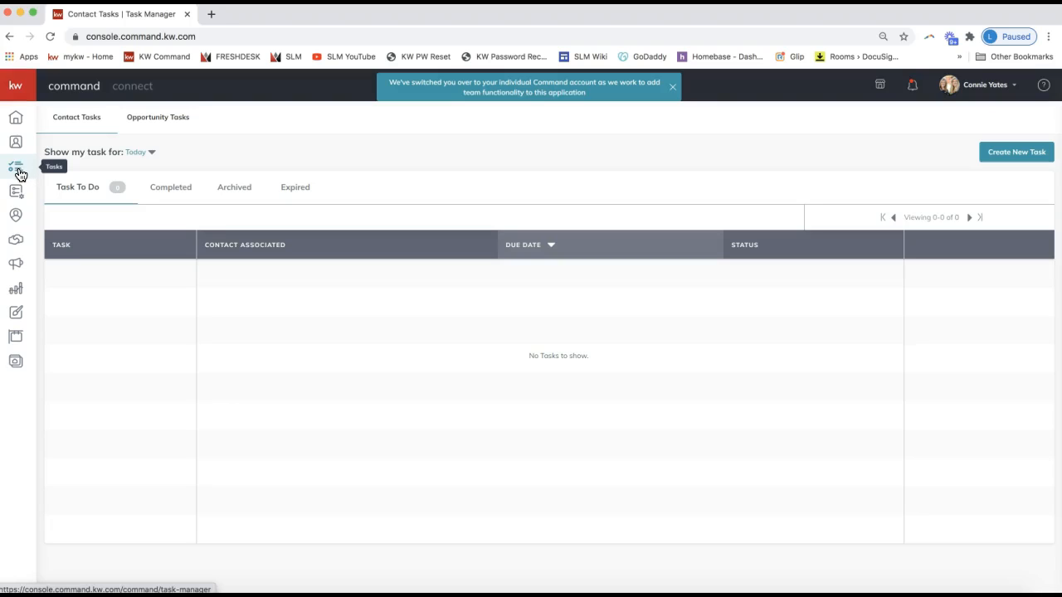
left_click(20, 172)
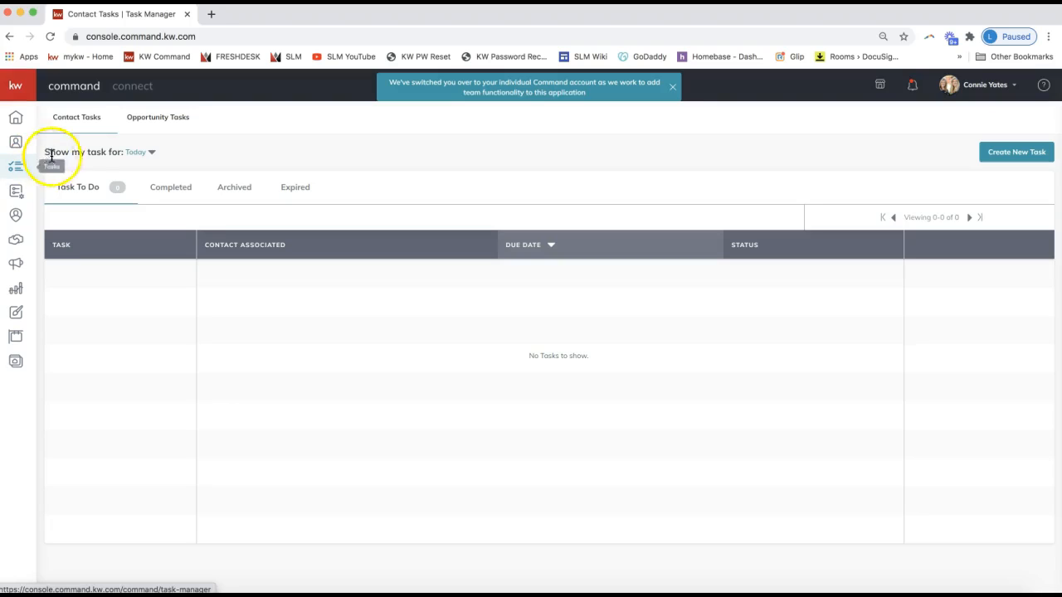
left_click(71, 121)
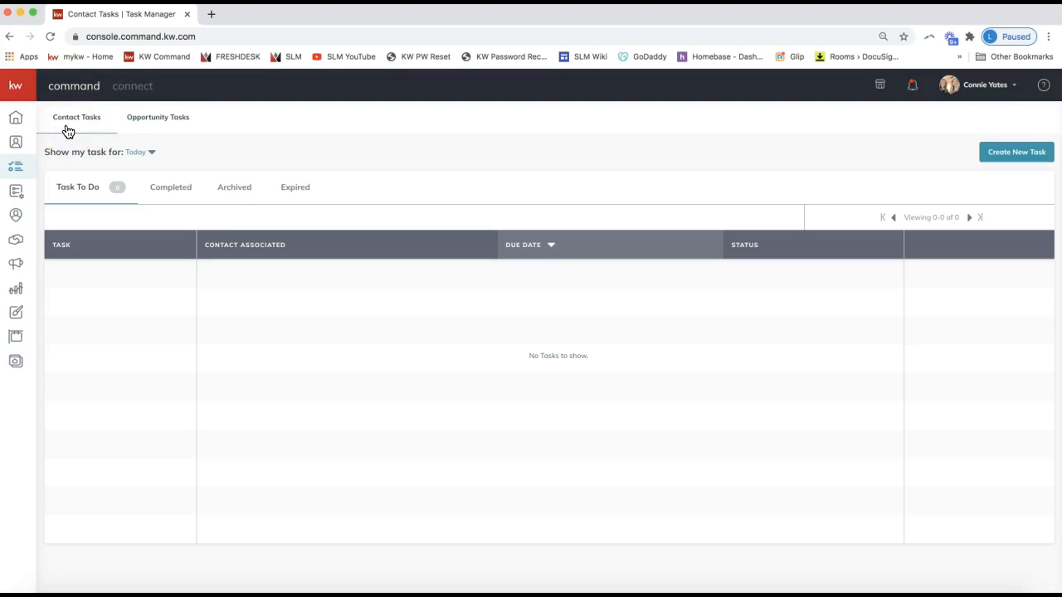
Show the team member's opportunity tasks for the Next 7 Days
left_click(146, 126)
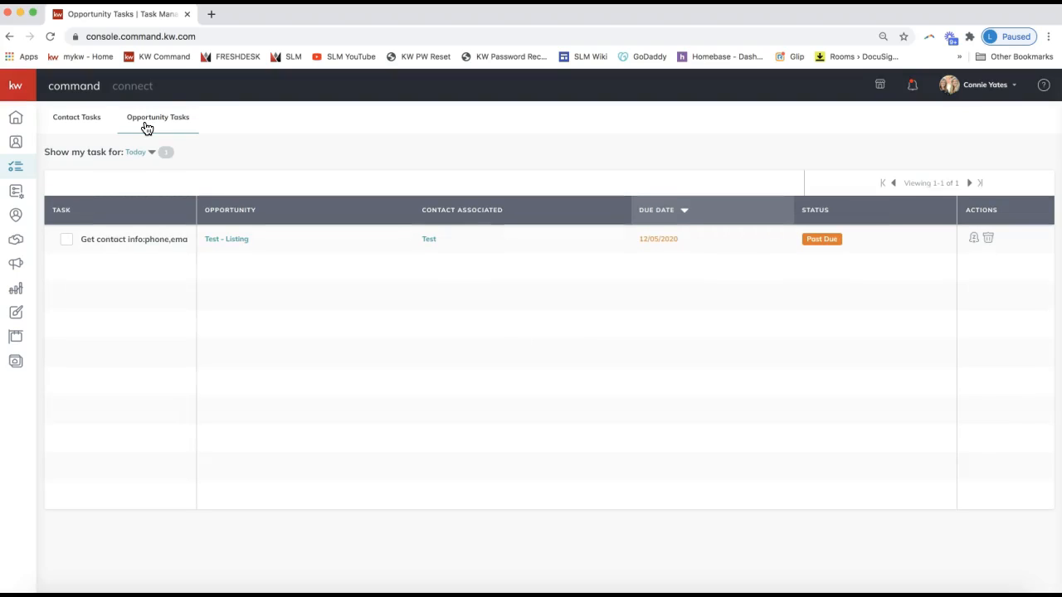
left_click(85, 157)
triple_click(83, 153)
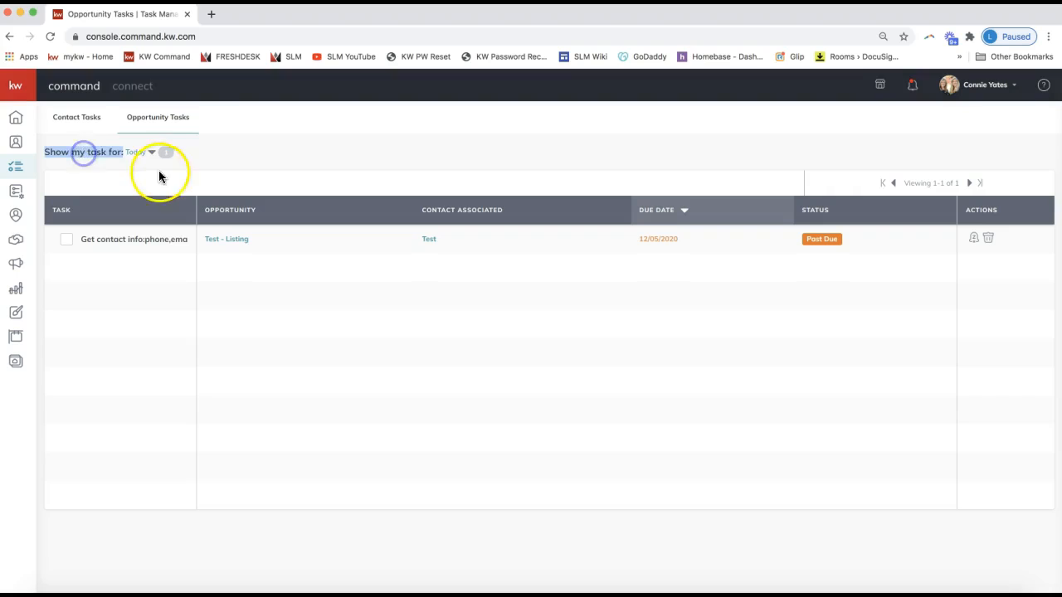
left_click(139, 152)
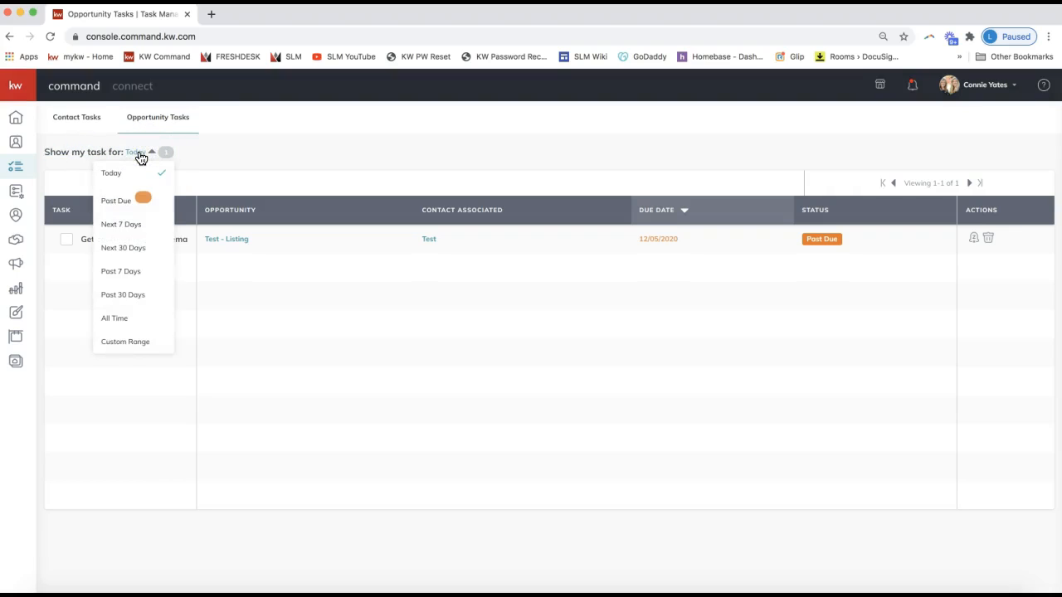
left_click(148, 233)
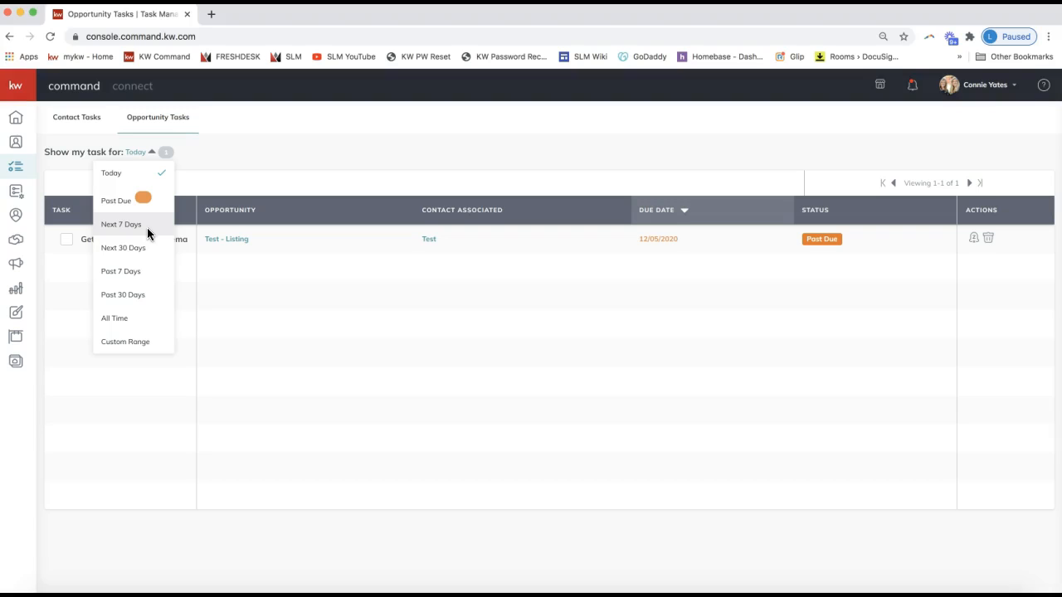
left_click(106, 243)
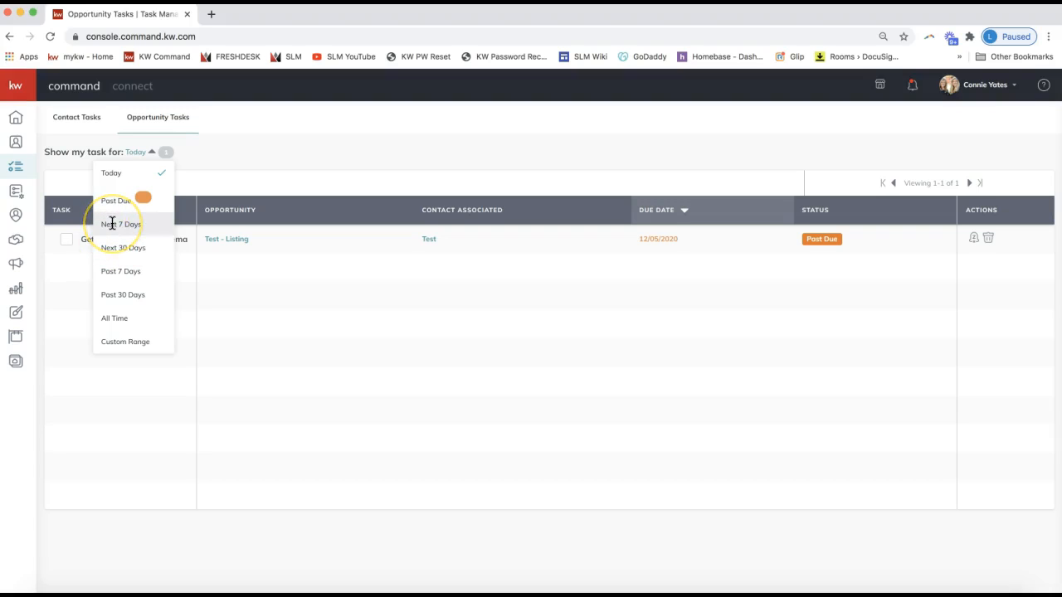
left_click(112, 224)
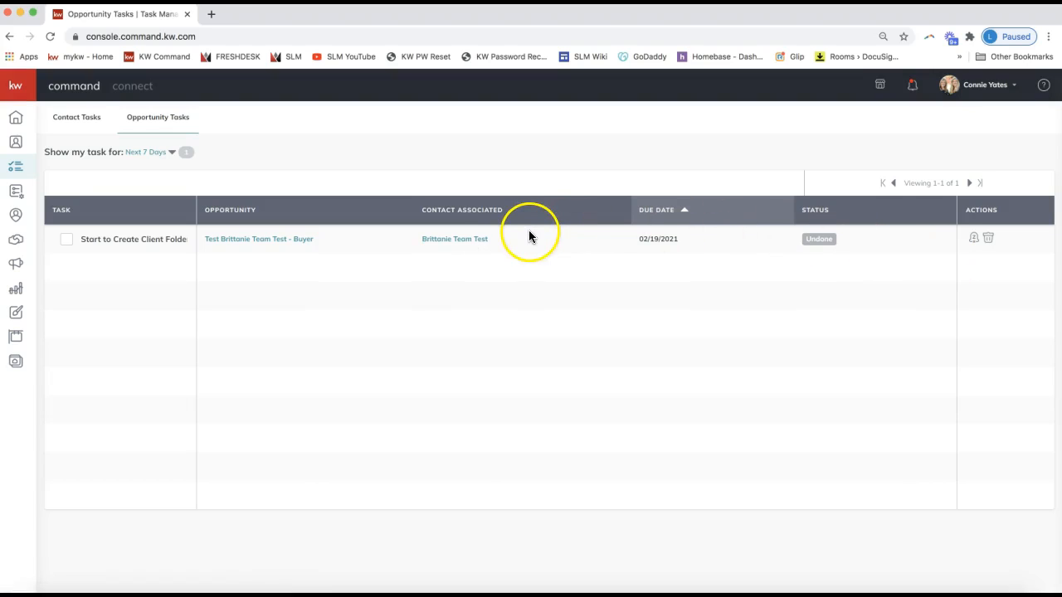
Start completing the "Start to Create Client Folder" task and dismiss the Complete Task confirmation
left_click(66, 242)
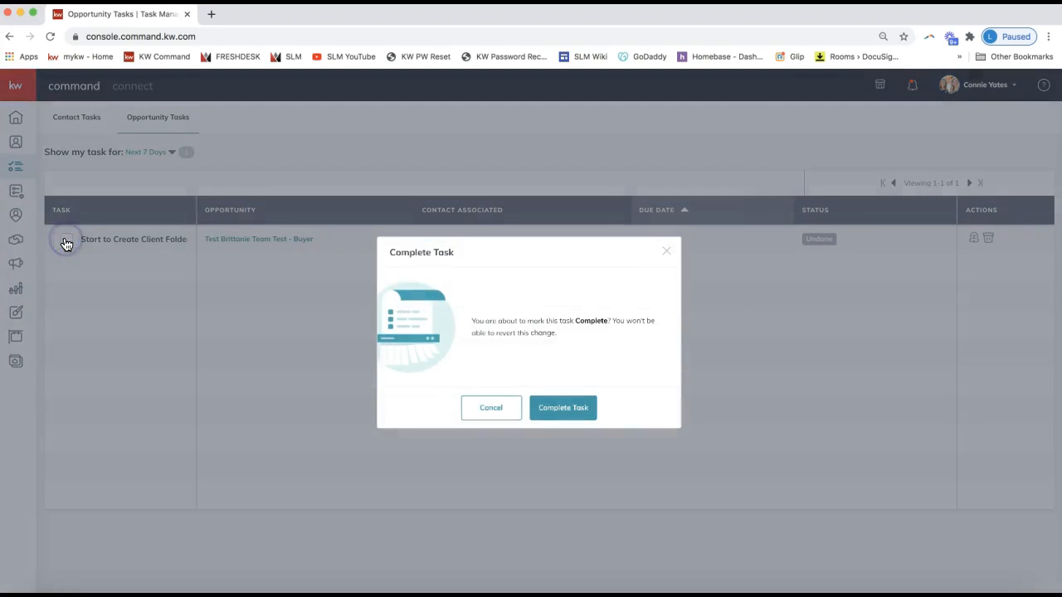
left_click(666, 251)
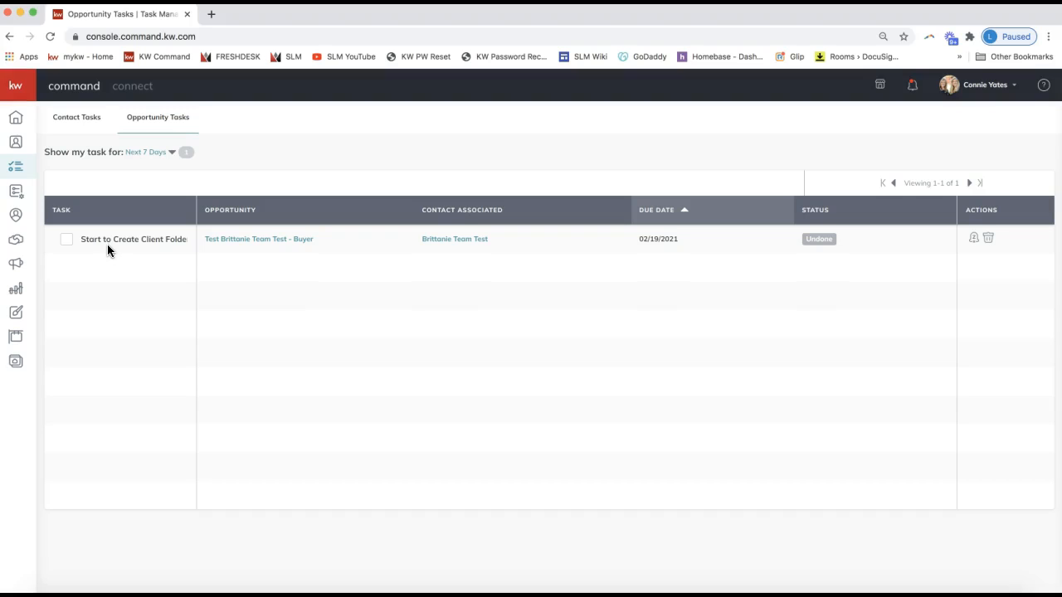
Return to the home dashboard and customize it by moving the Leads widget above Design Updates, applying the new layout
left_click(15, 121)
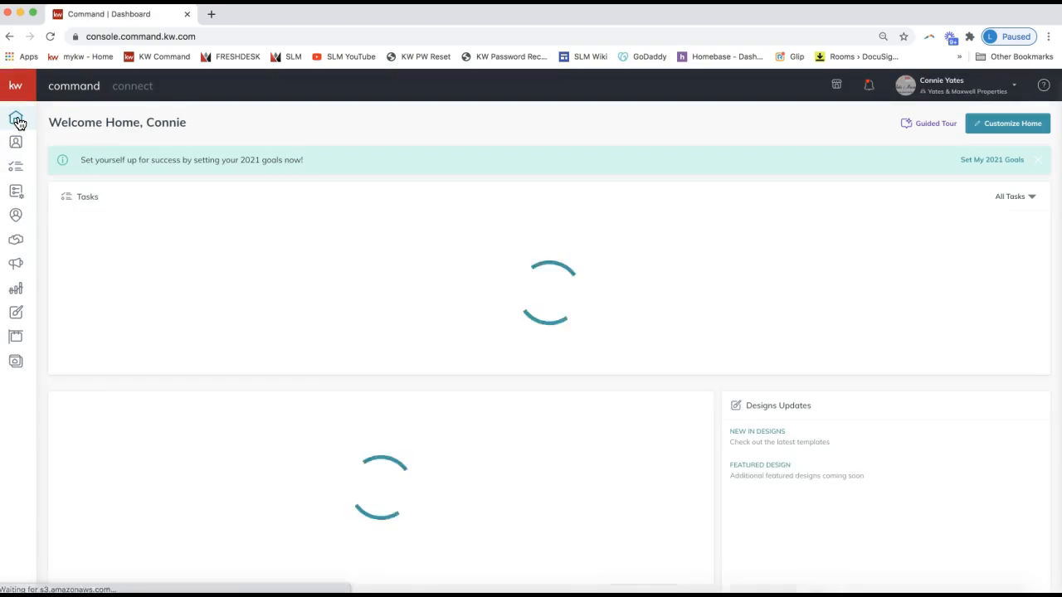
left_click(21, 126)
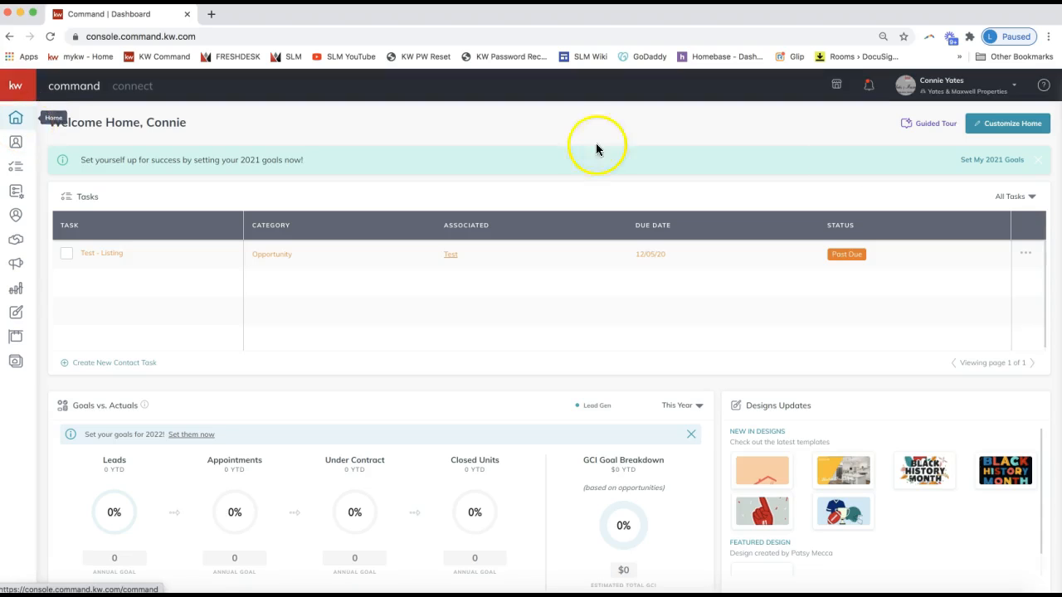
left_click(1008, 126)
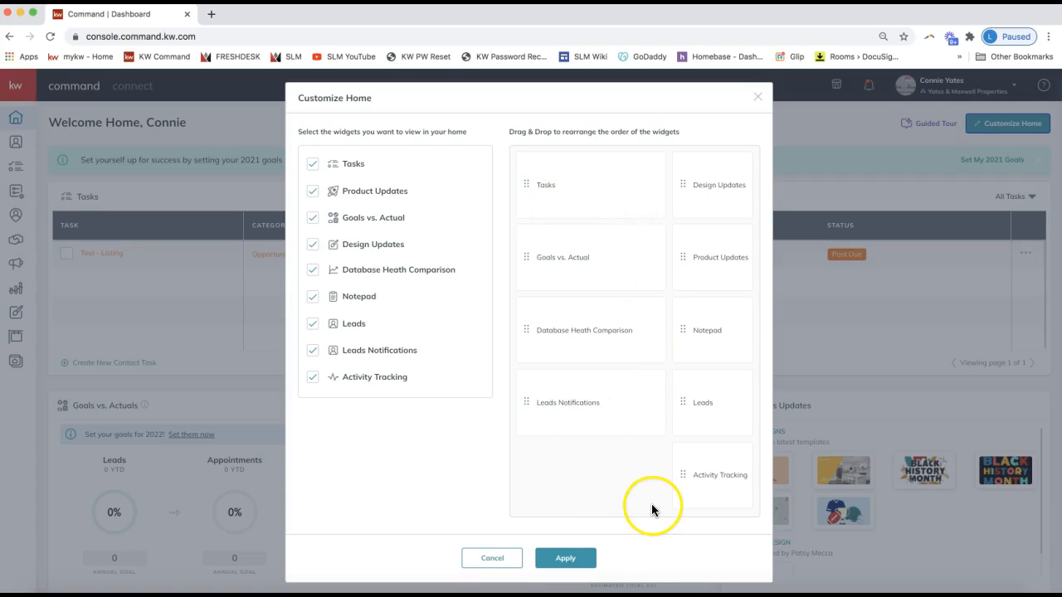
left_click_drag(683, 403, 671, 177)
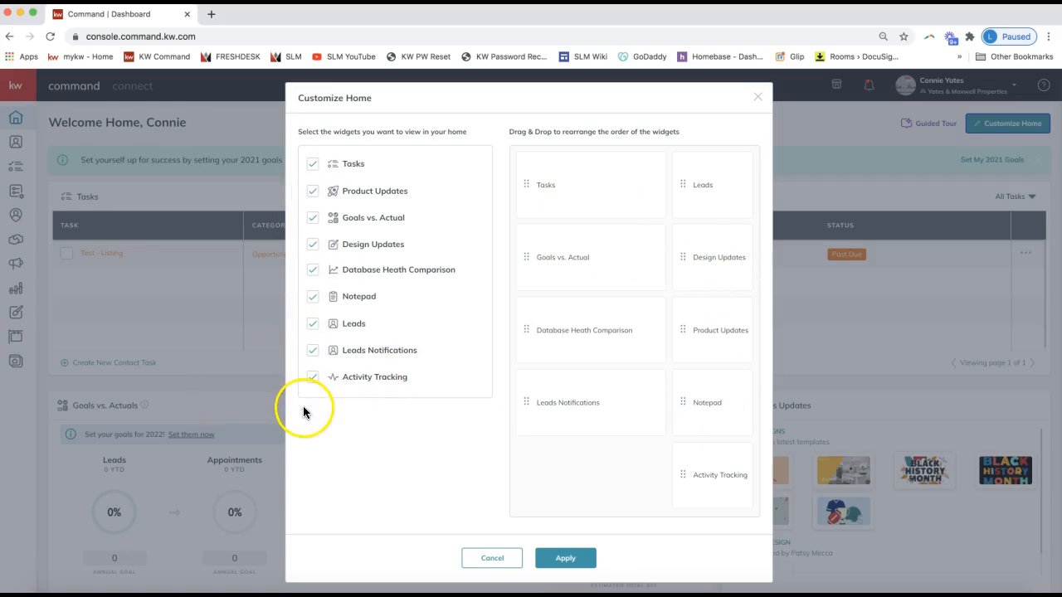
left_click(555, 571)
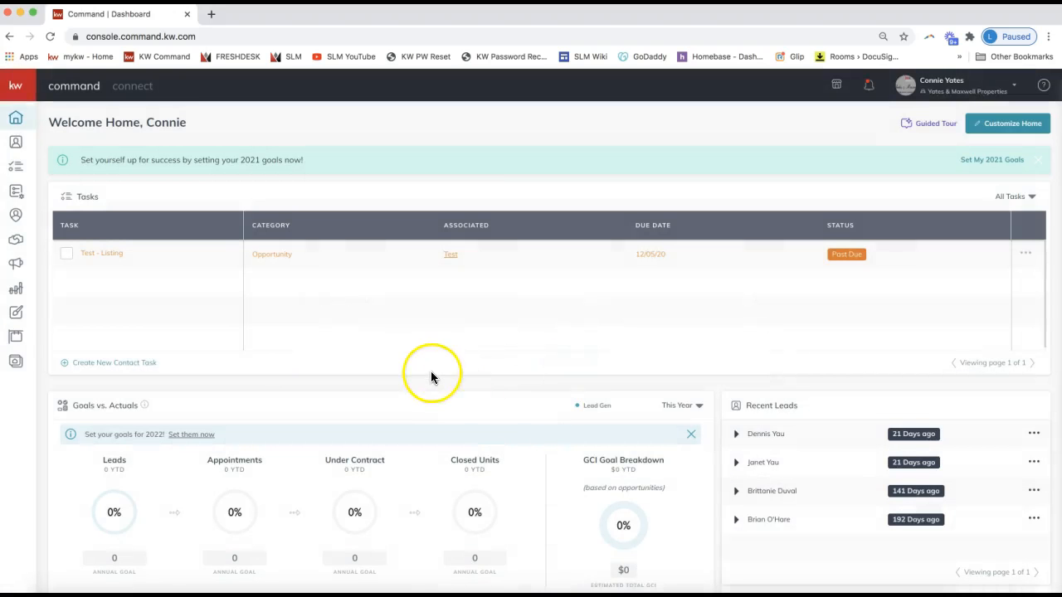